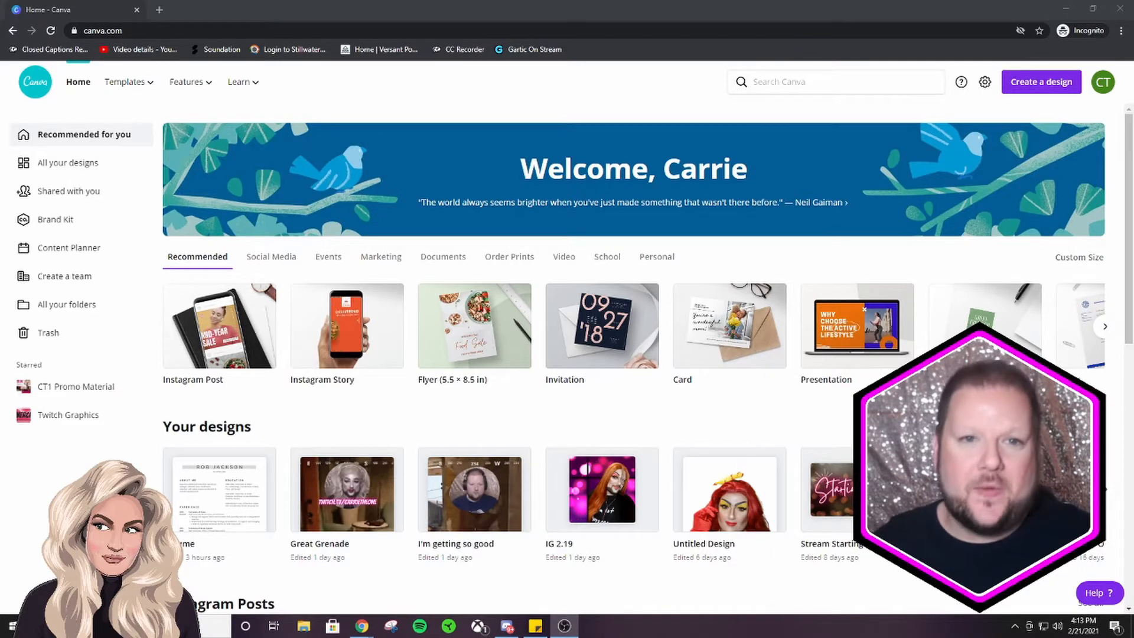
- Search for "tiktok" and open the TikTok Video template collection
click(591, 90)
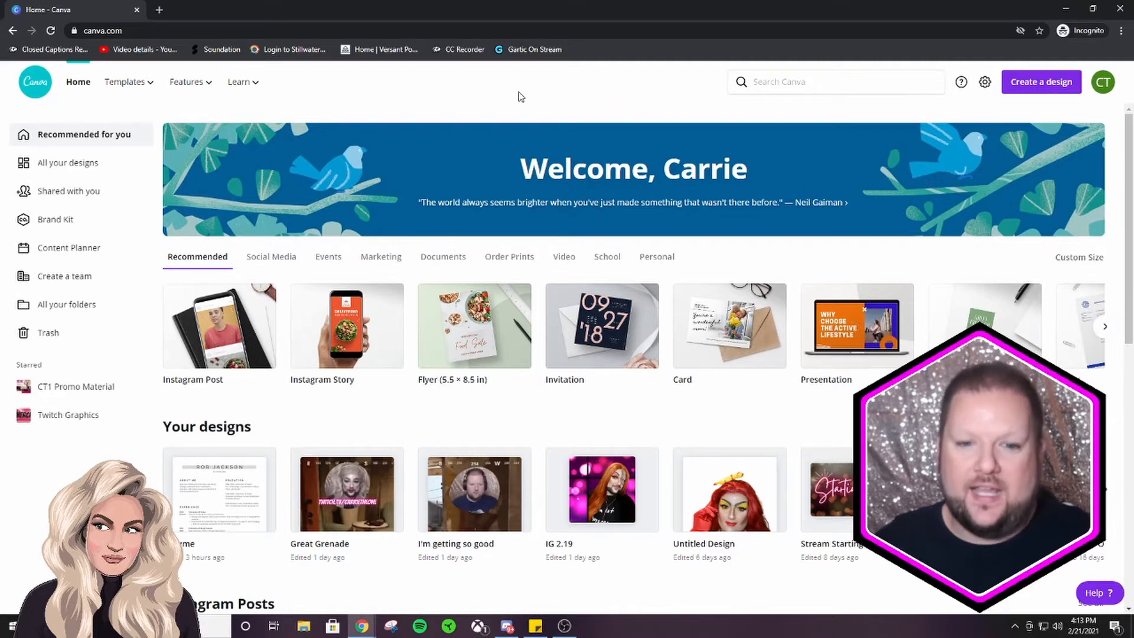
click(792, 83)
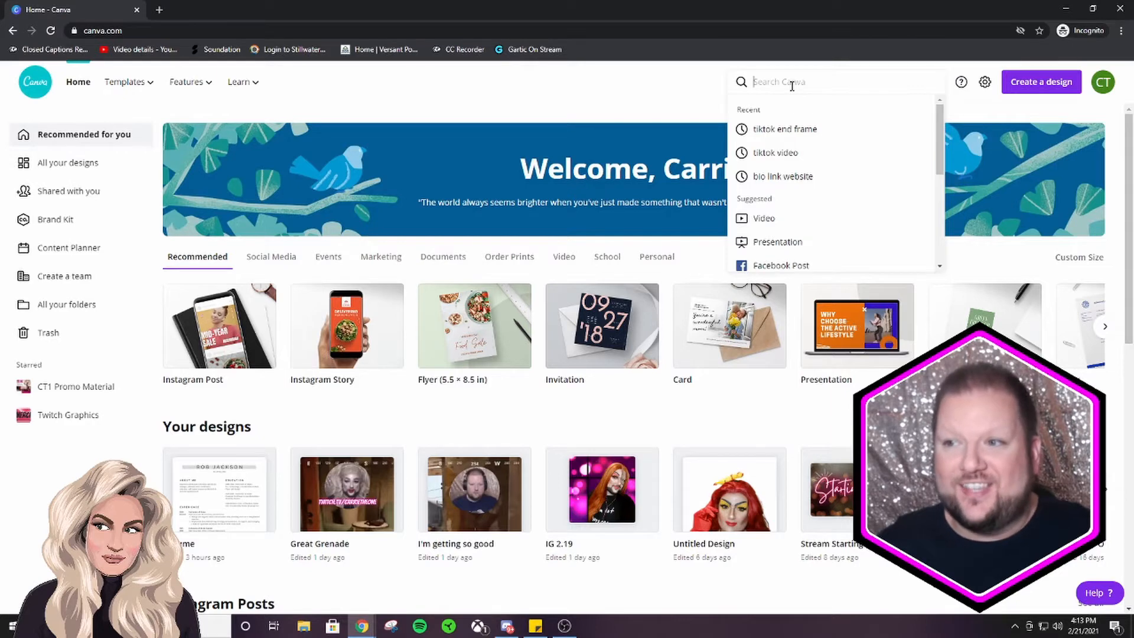
text(tiktok)
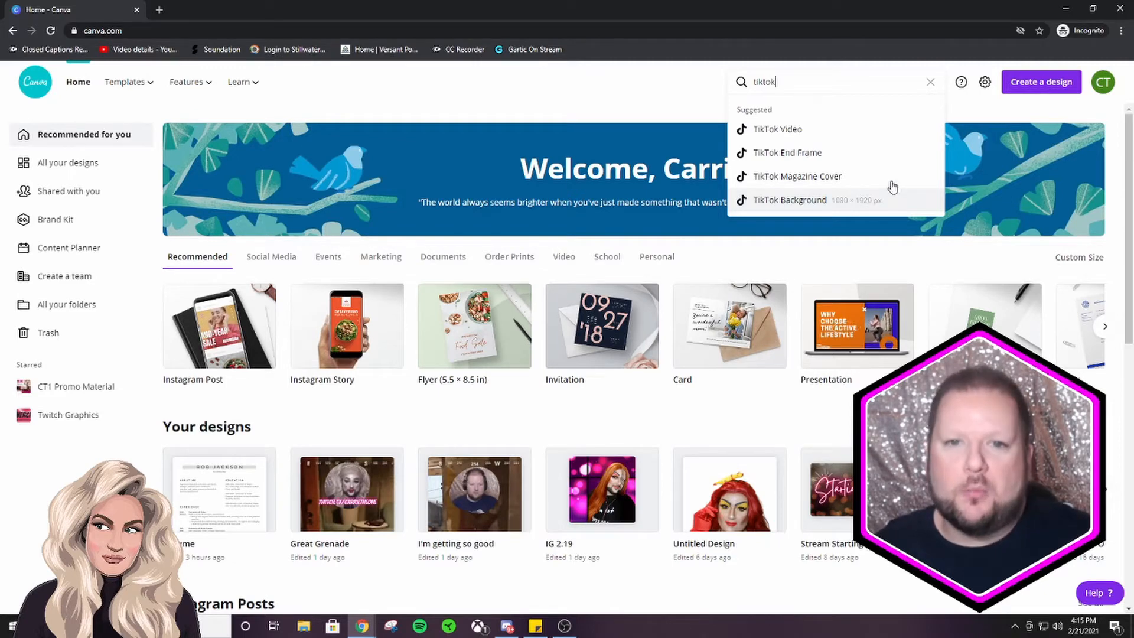
click(878, 130)
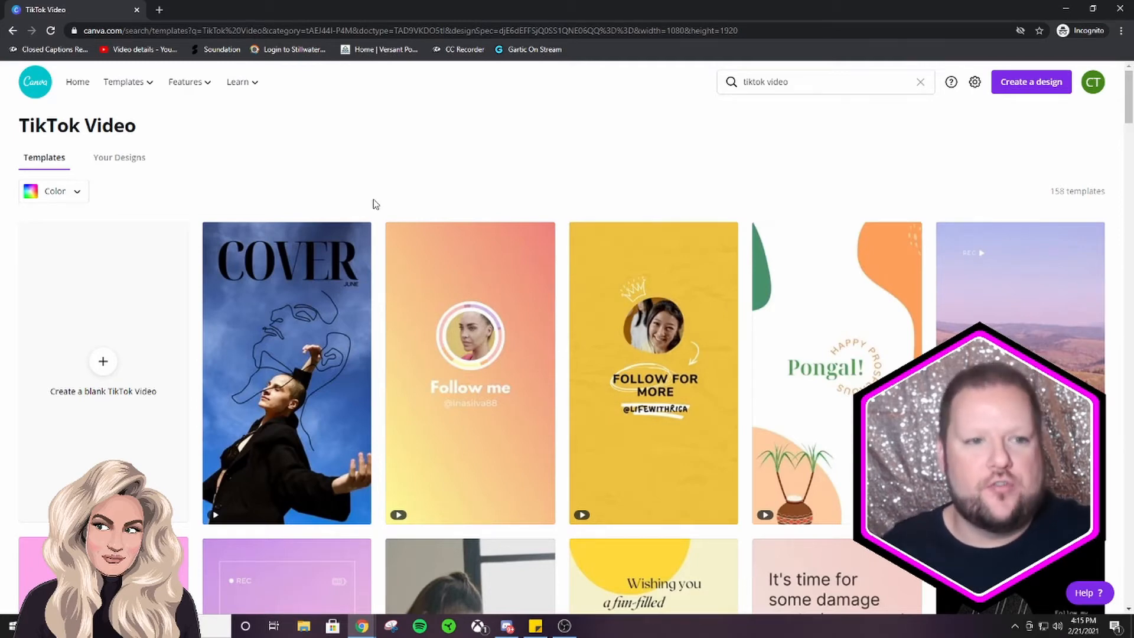
- Look through the TikTok Video templates and create a blank TikTok Video design
scroll(531, 203, down, 7)
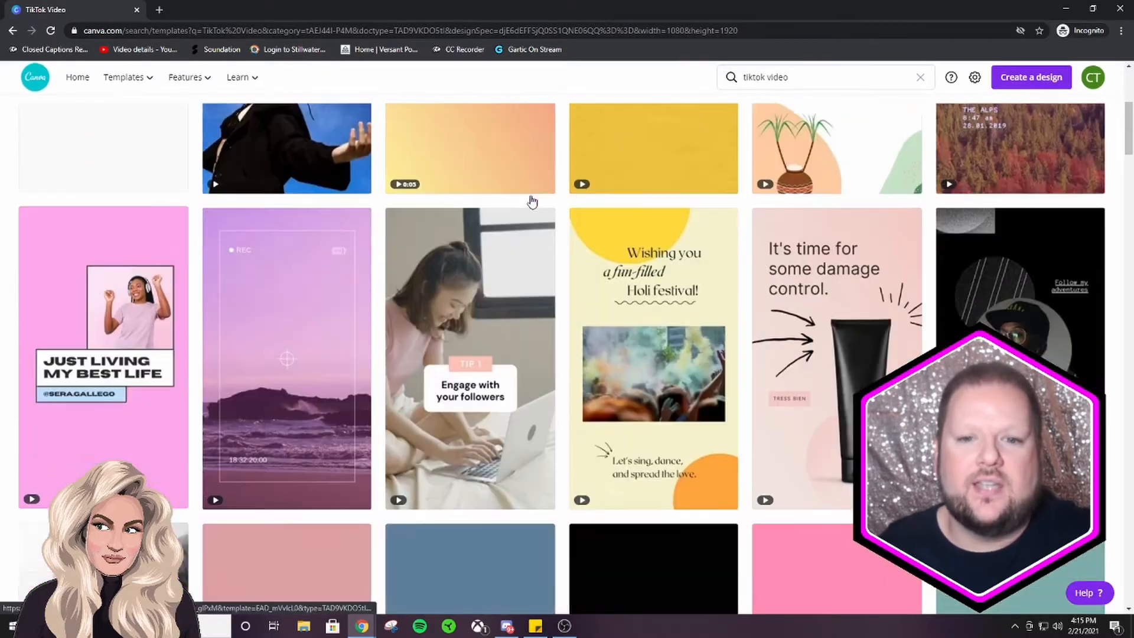
scroll(165, 167, up, 5)
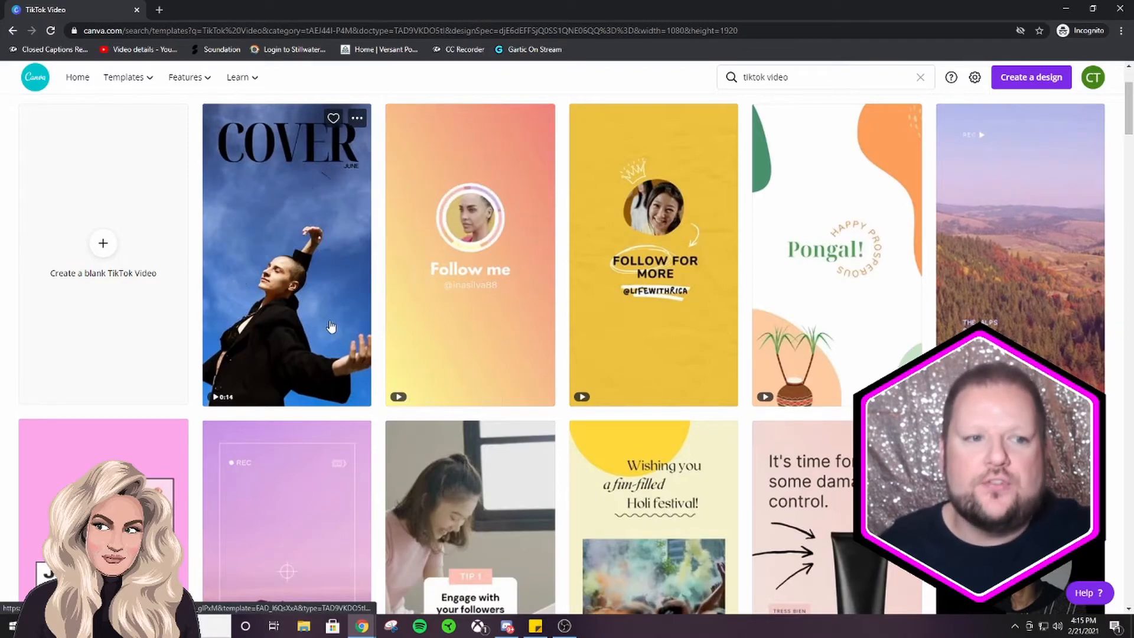
scroll(326, 378, down, 3)
scroll(327, 378, down, 7)
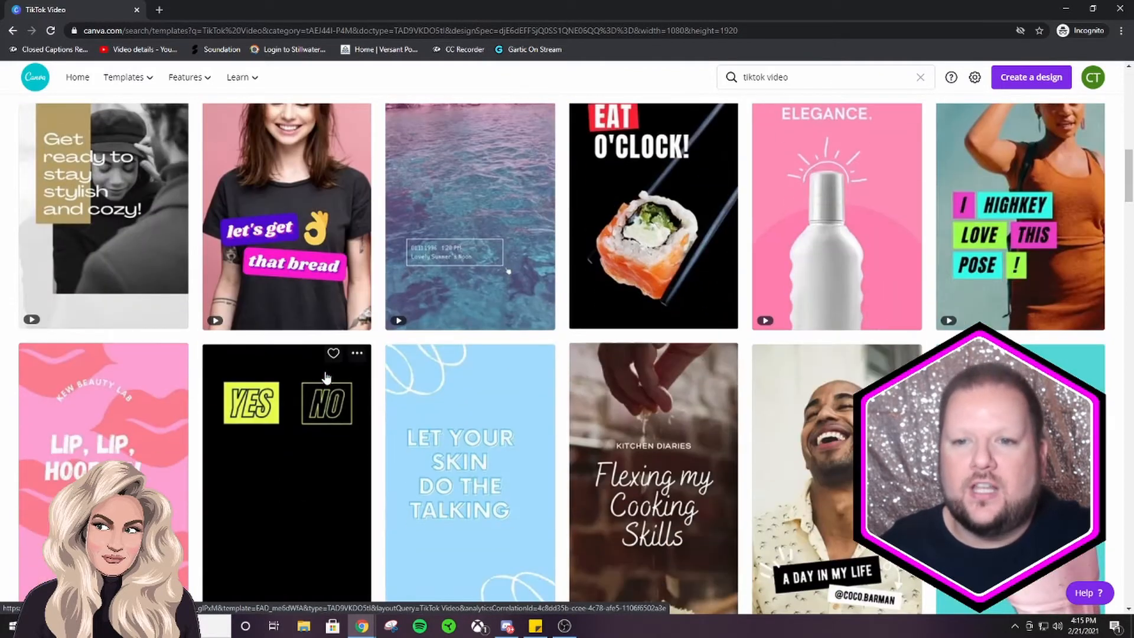
scroll(646, 276, up, 10)
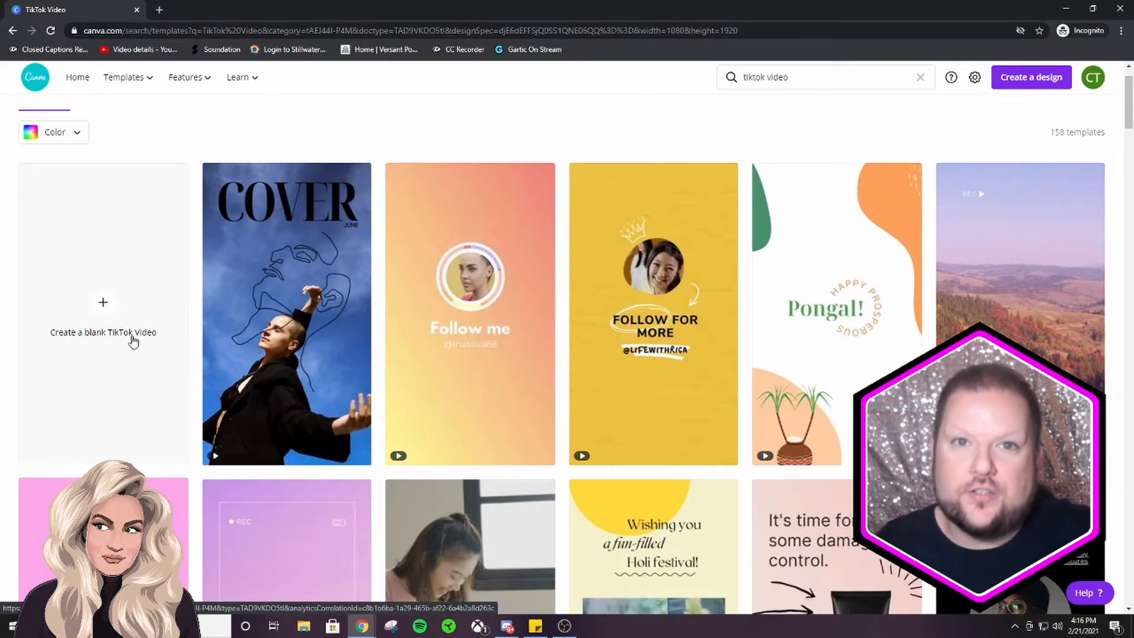
click(109, 310)
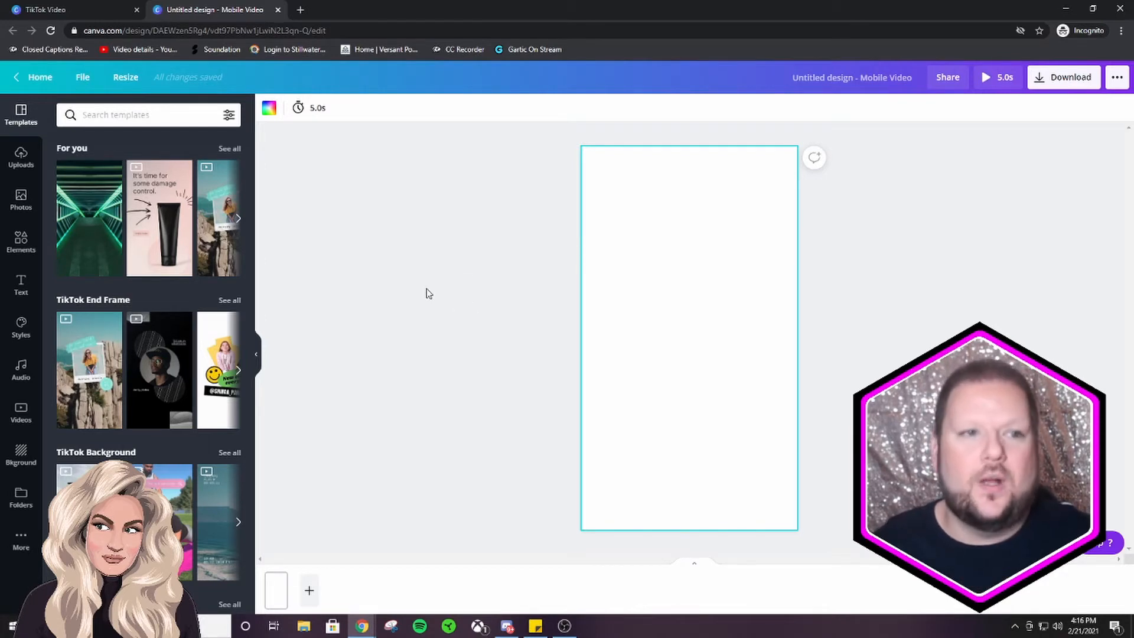
- Apply the pink "It's time for some damage control." template to the blank page
drag(160, 218, 685, 337)
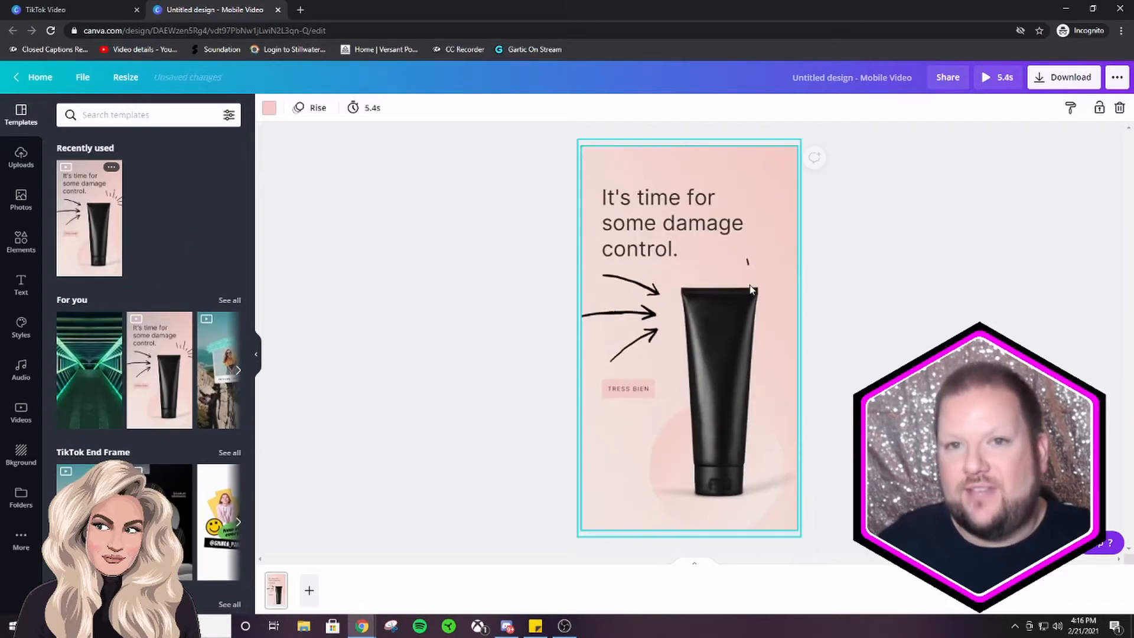
click(725, 197)
click(880, 348)
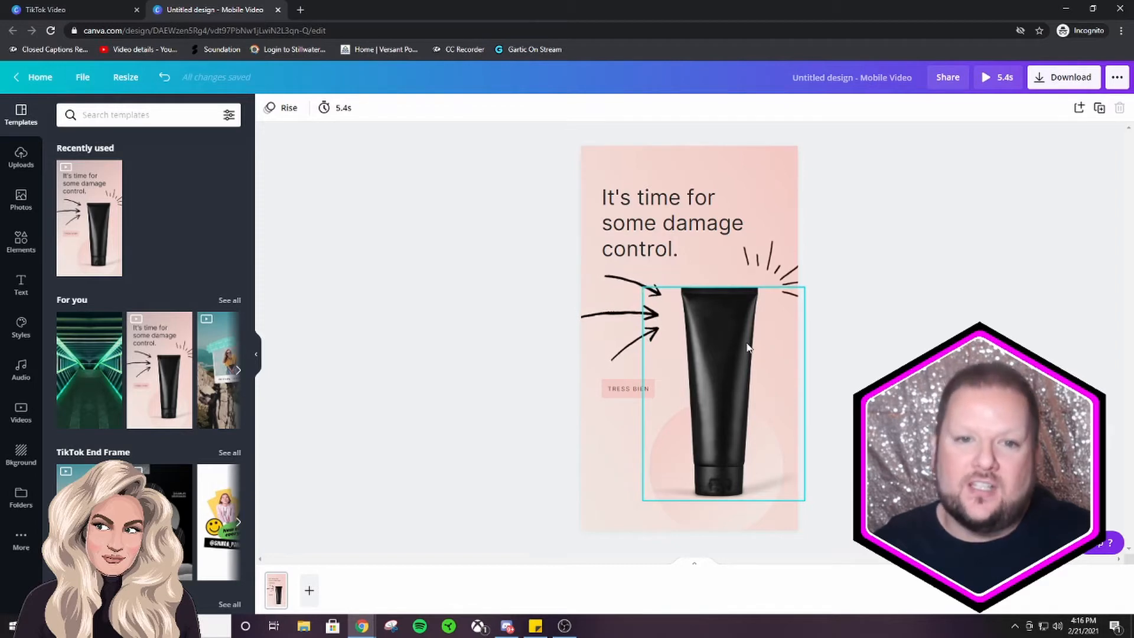
- Delete the black product tube, the pink background, the circle and the "TRESS BIEN" label from the page
click(728, 374)
key(Delete)
key(Delete)
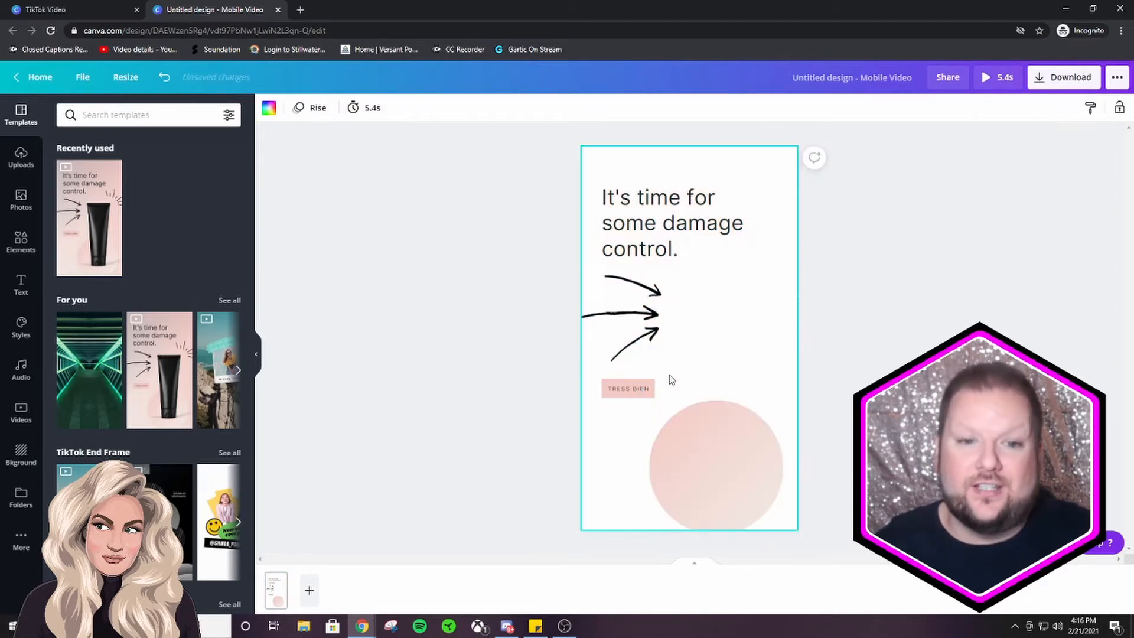
click(630, 385)
click(698, 439)
key(Delete)
click(629, 390)
key(Delete)
- Delete the arrows, the heading text and the burst lines so the page is empty
click(662, 351)
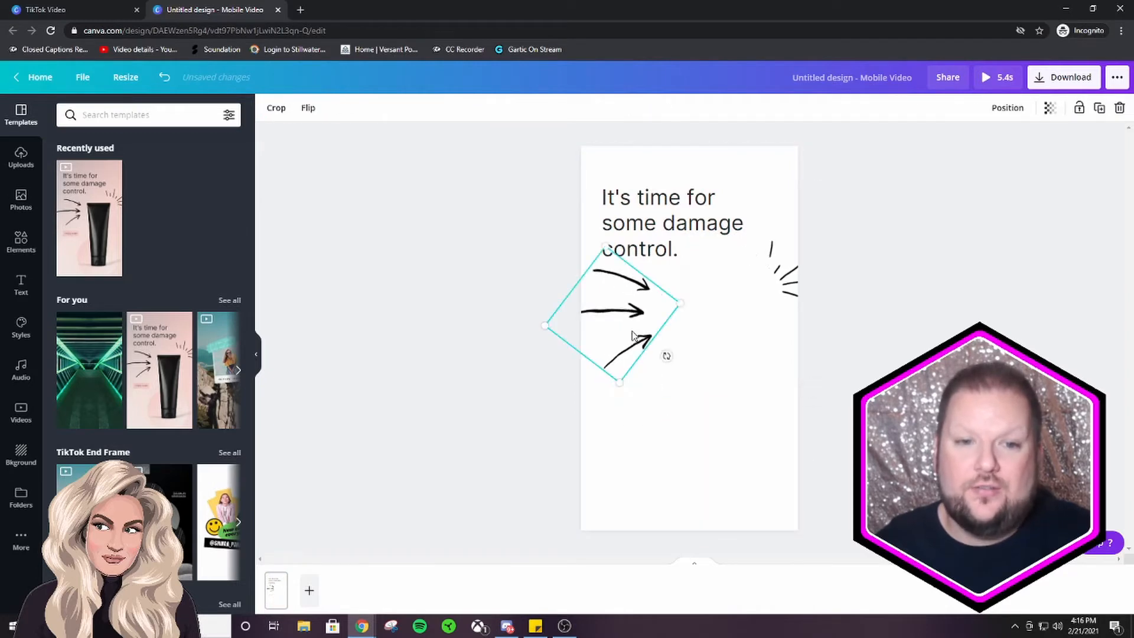
key(Delete)
click(678, 255)
key(Delete)
click(766, 285)
key(Delete)
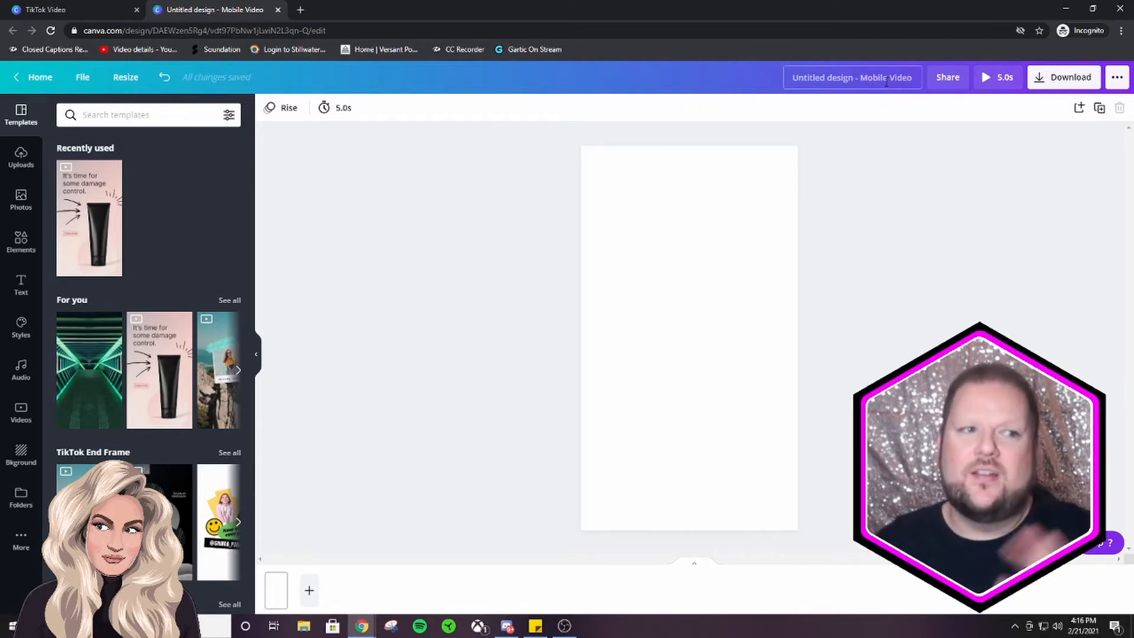
- Rename the design as "Test Clip"
click(886, 81)
key(BackSpace)
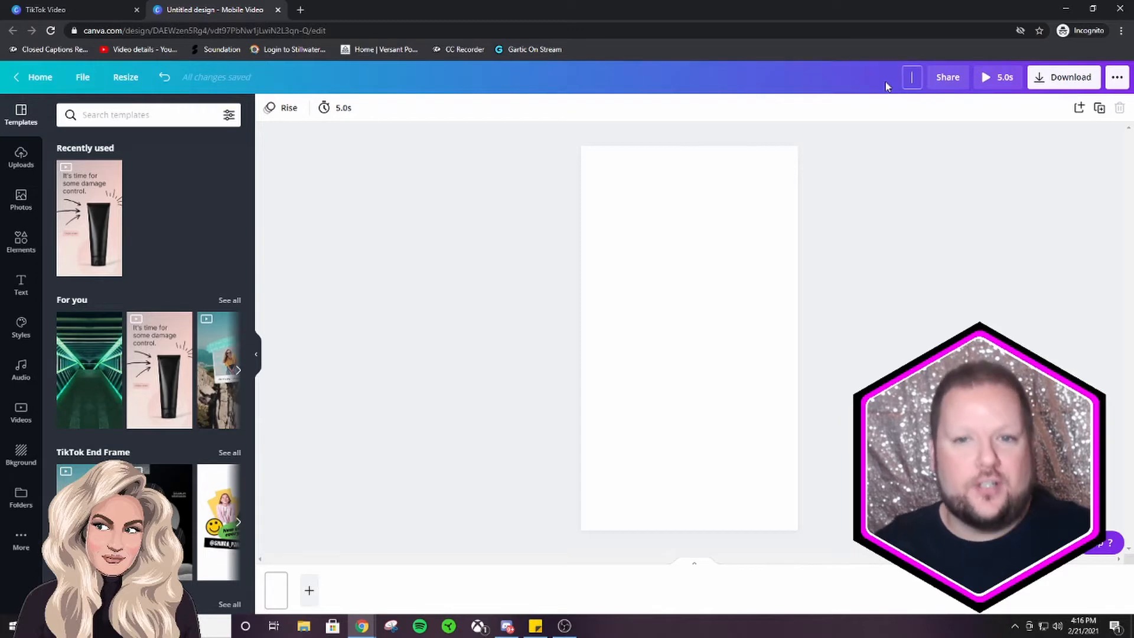
text(Test)
text(Clip)
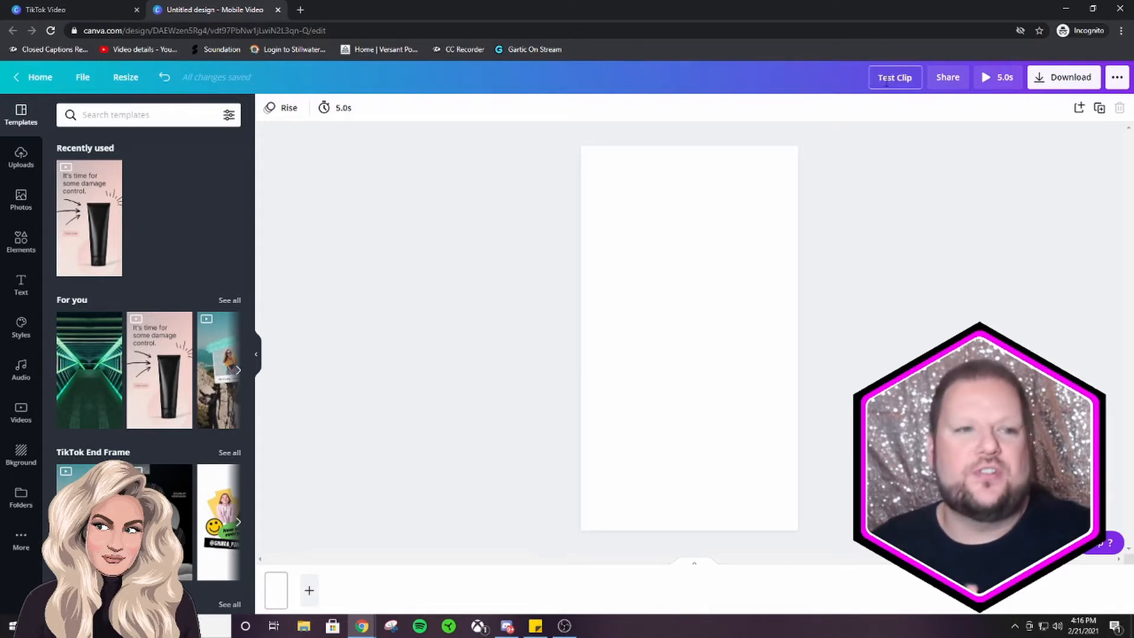
click(756, 242)
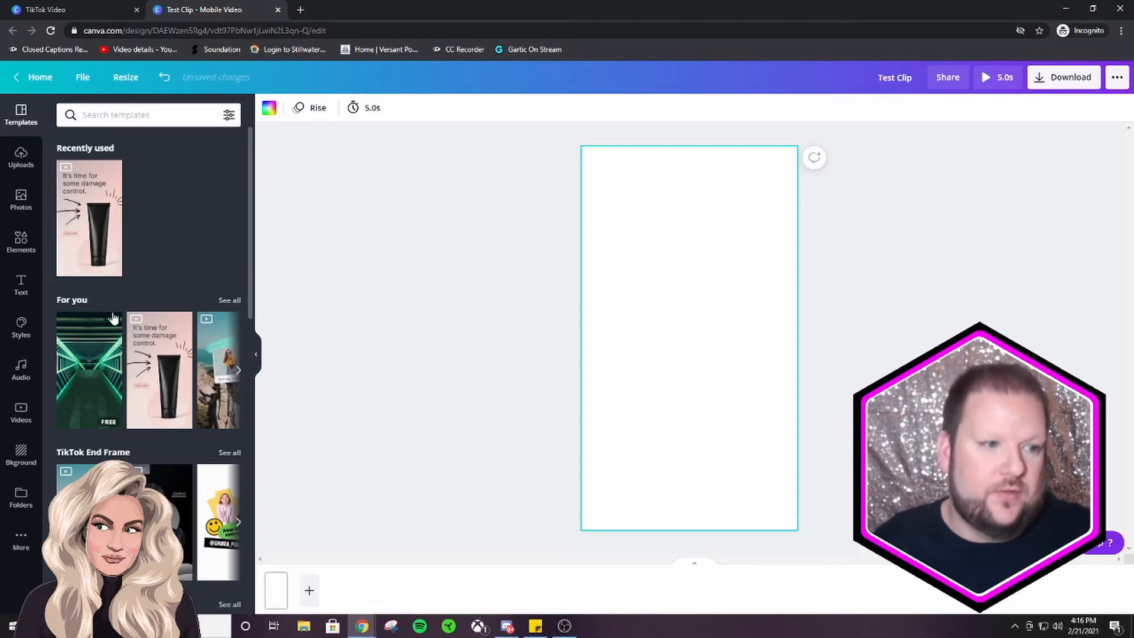
- Upload the "Not a Farmer" video from the device's Downloads folder to the uploaded videos
click(26, 171)
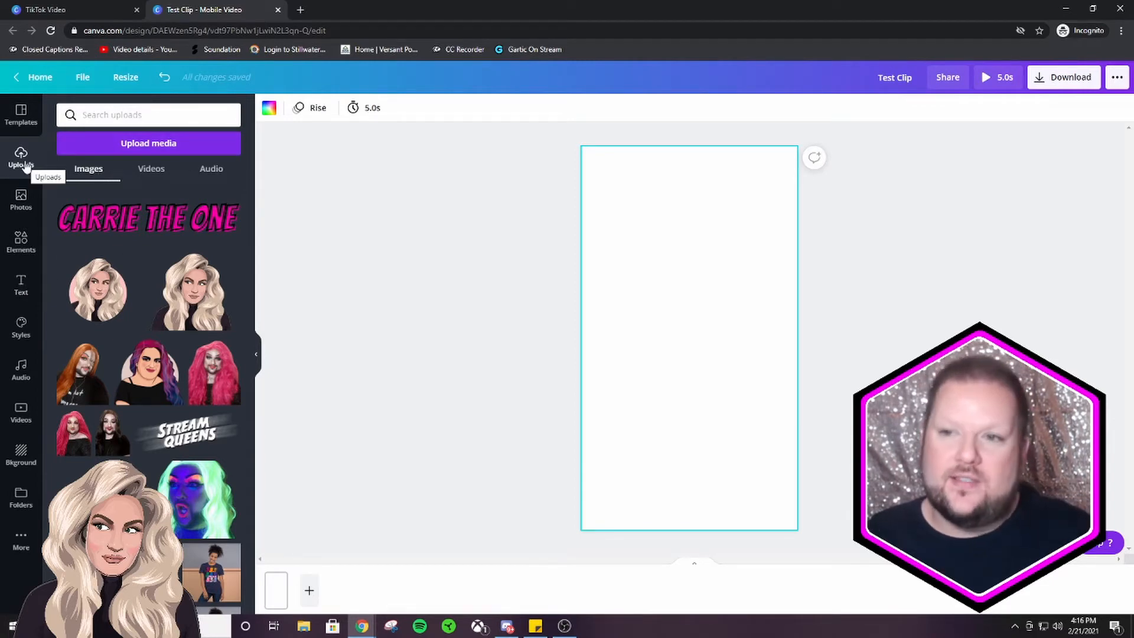
click(151, 171)
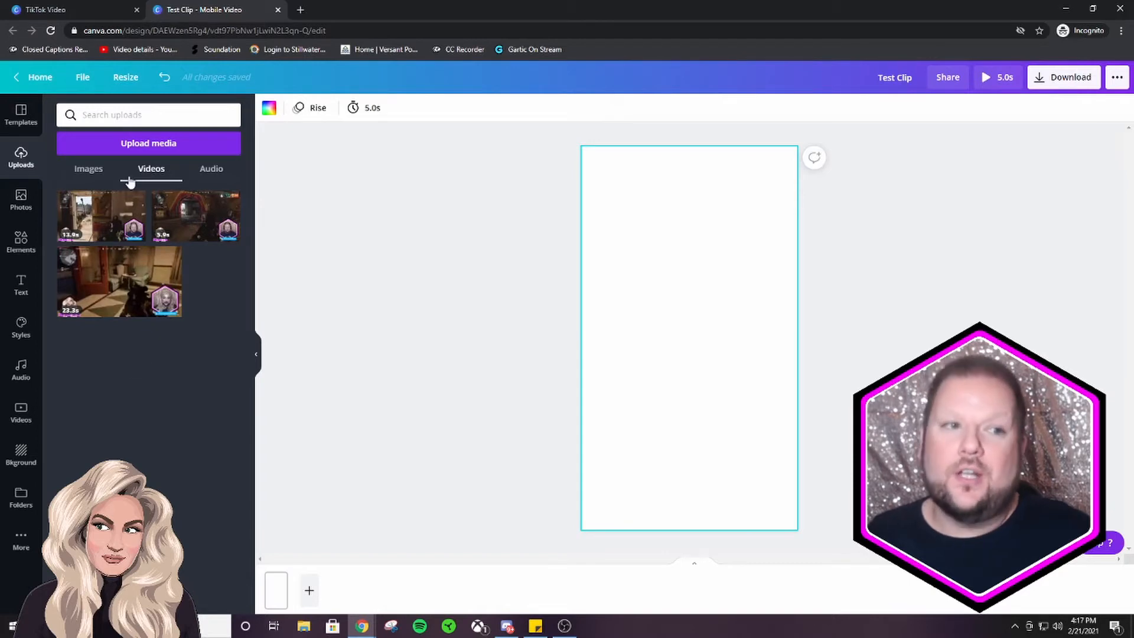
click(143, 146)
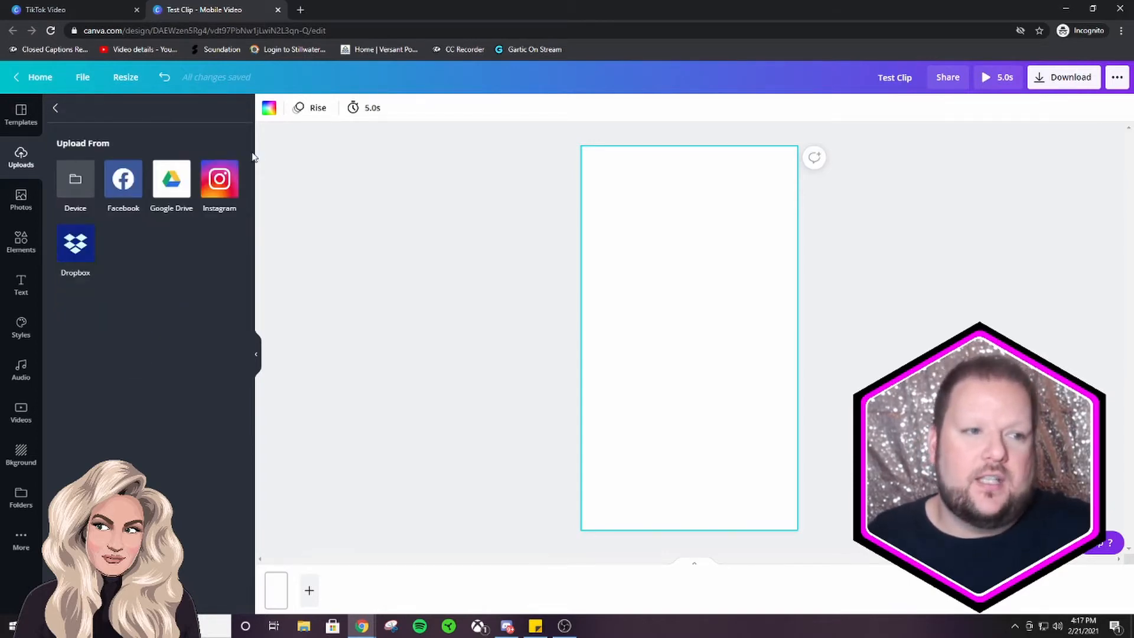
click(73, 188)
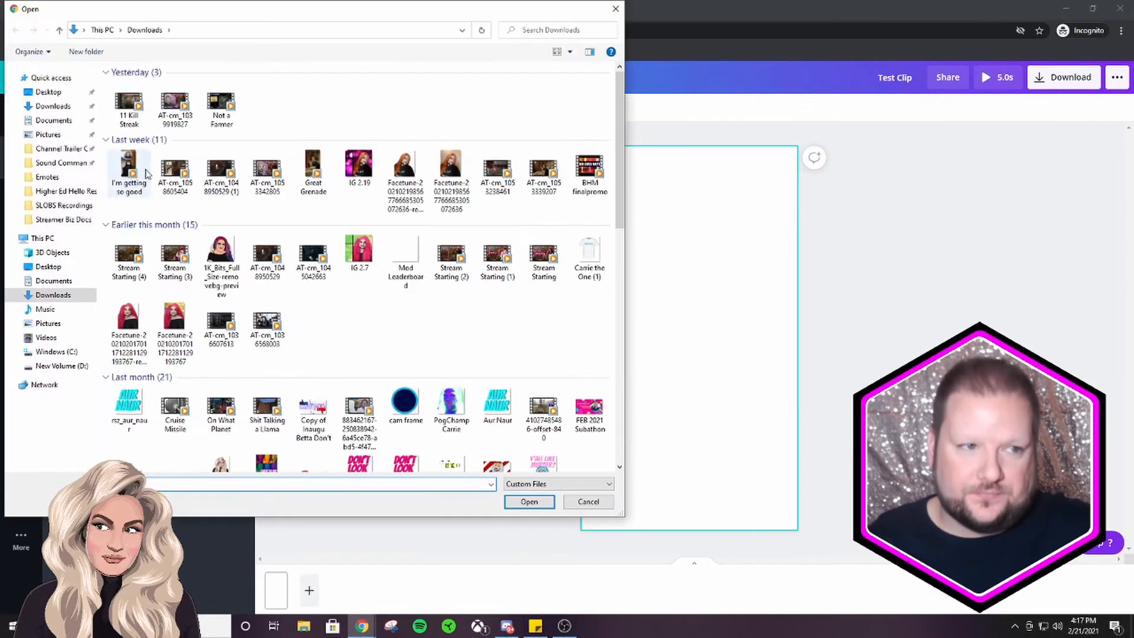
double_click(219, 106)
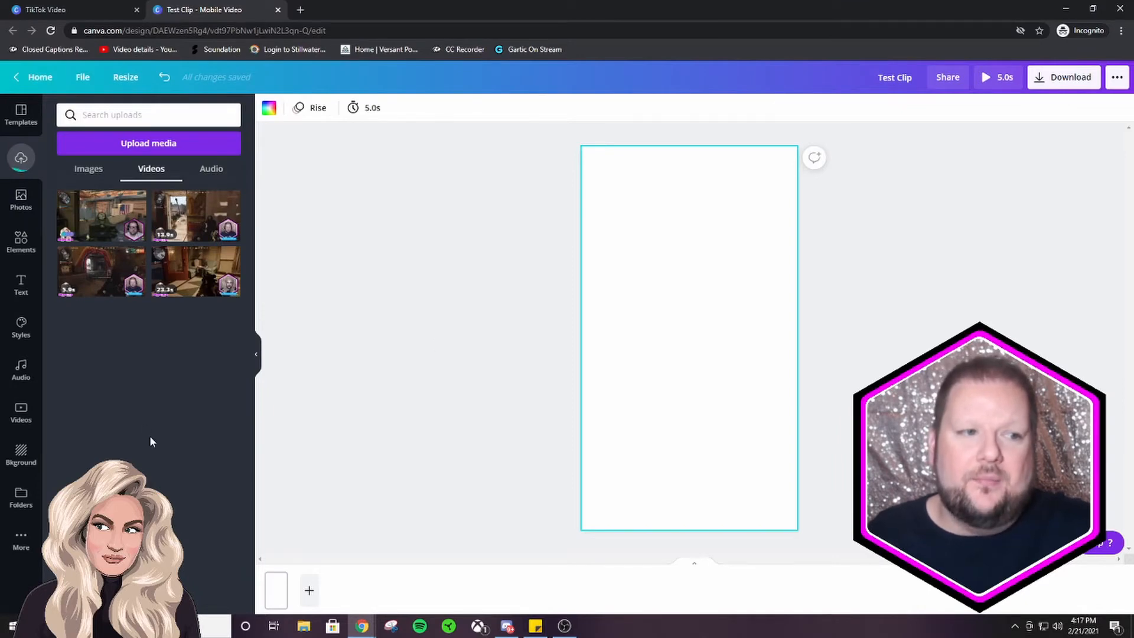
- Place the newly uploaded gameplay video on the page so it fills the whole vertical canvas
mouse_move(122, 232)
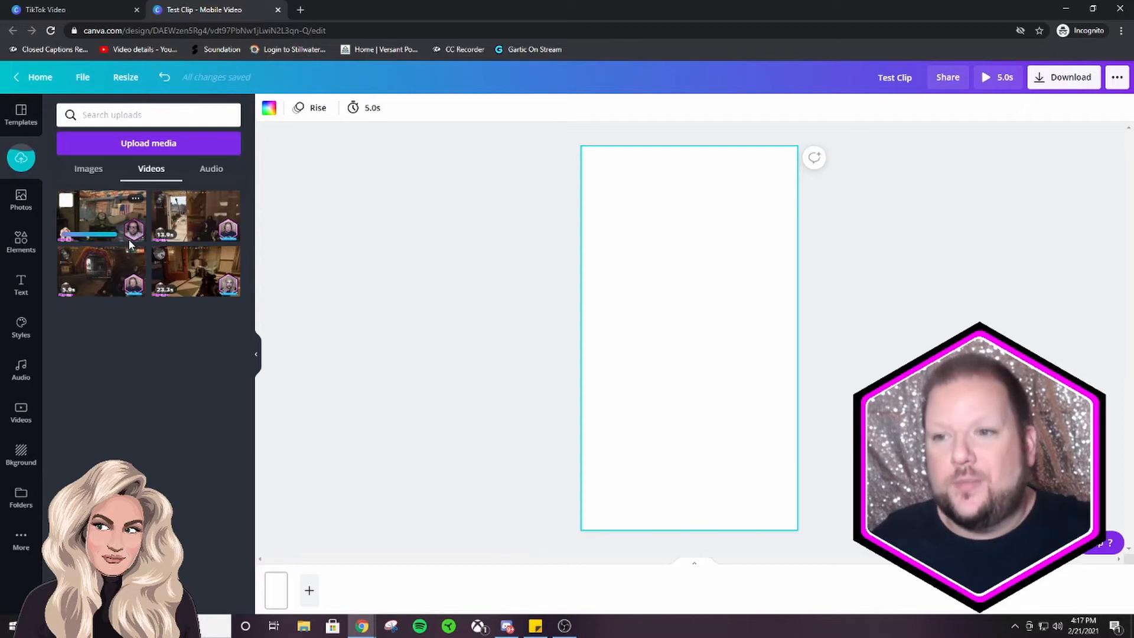
drag(128, 239, 655, 372)
click(881, 302)
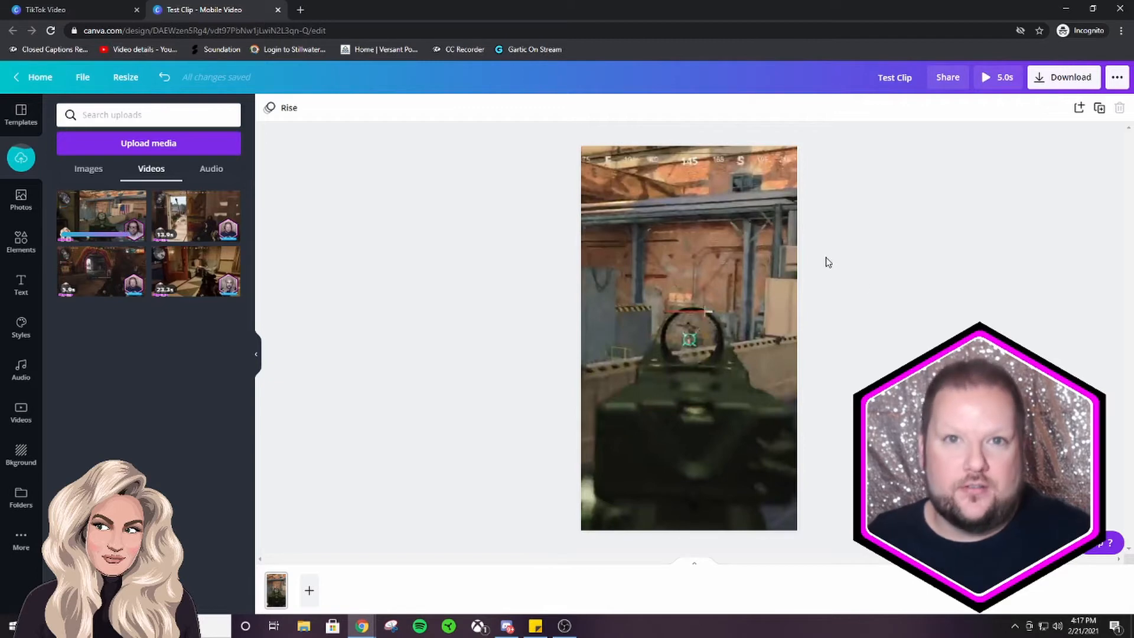
double_click(748, 305)
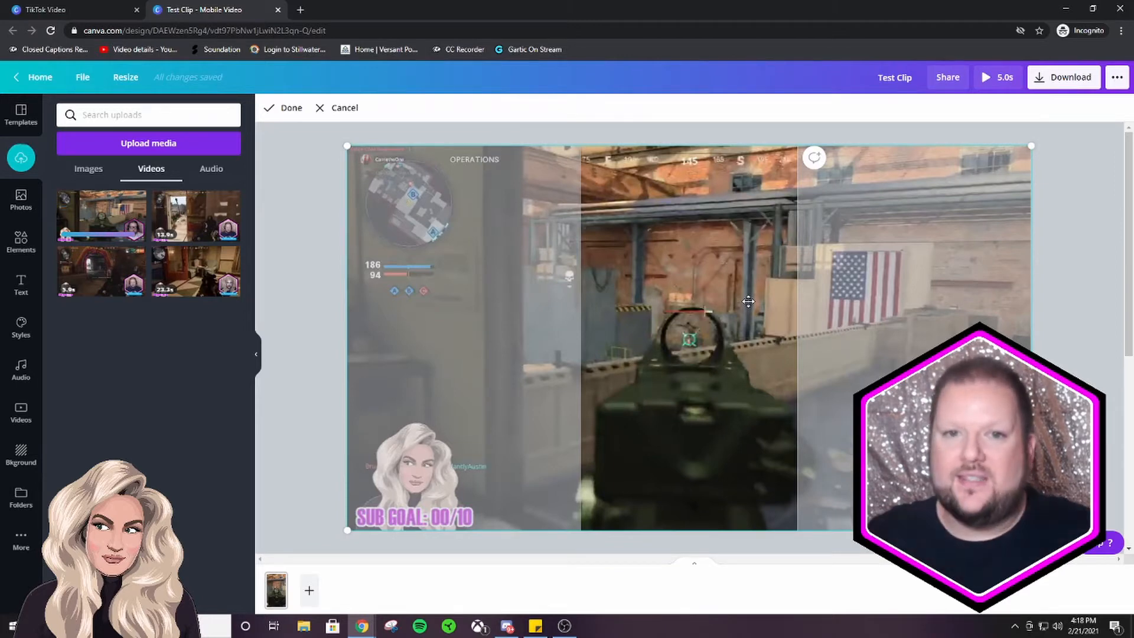
drag(748, 302, 793, 357)
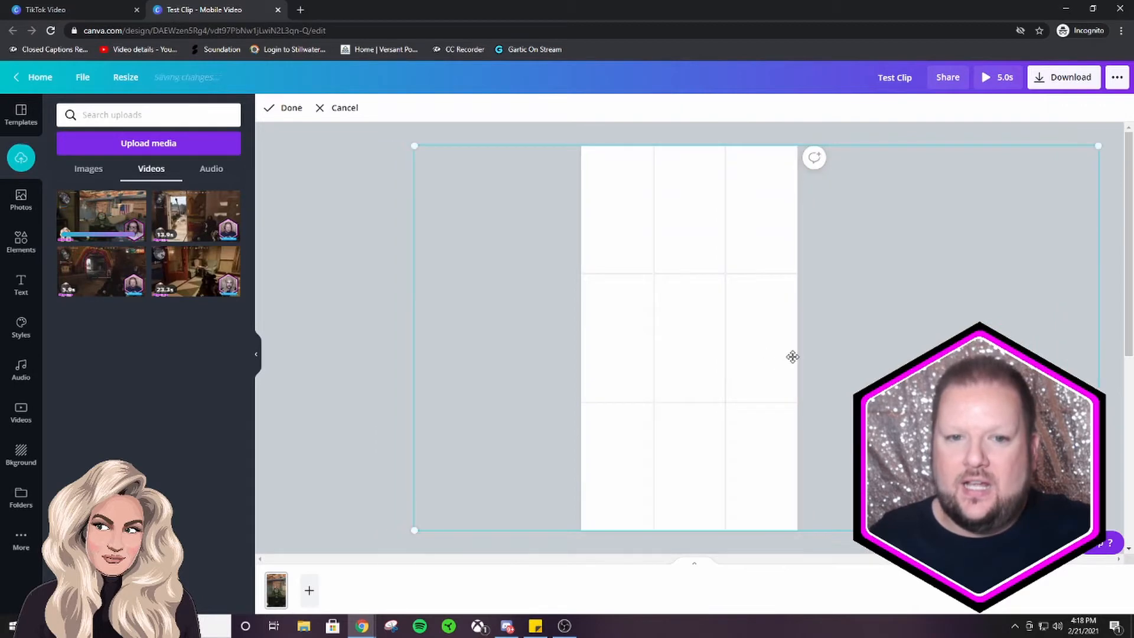
drag(725, 284, 606, 281)
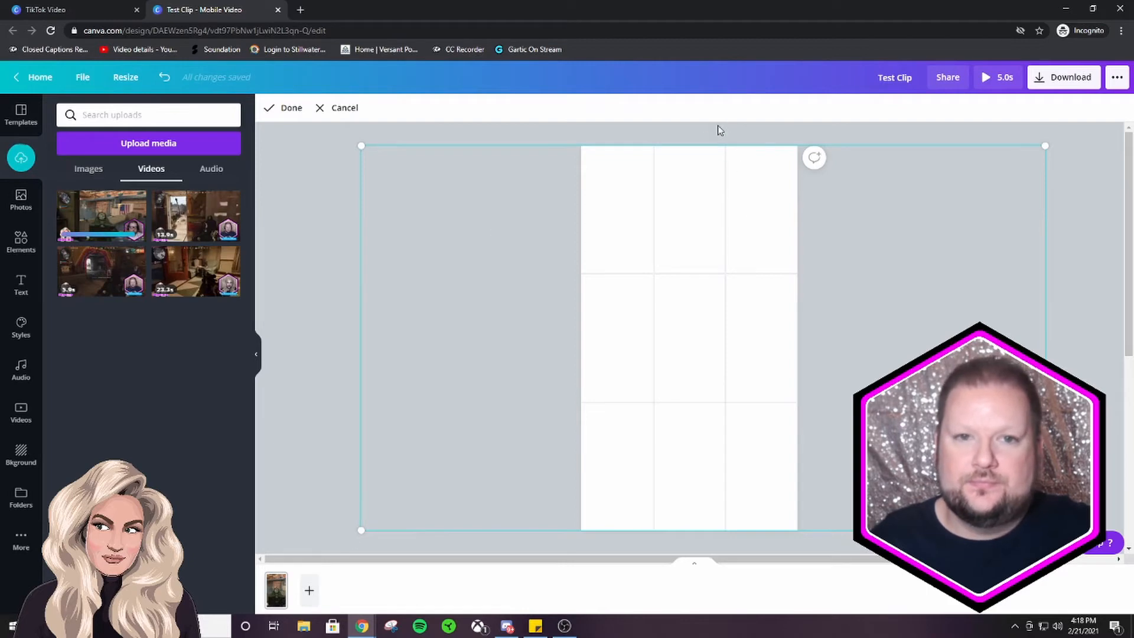
click(343, 111)
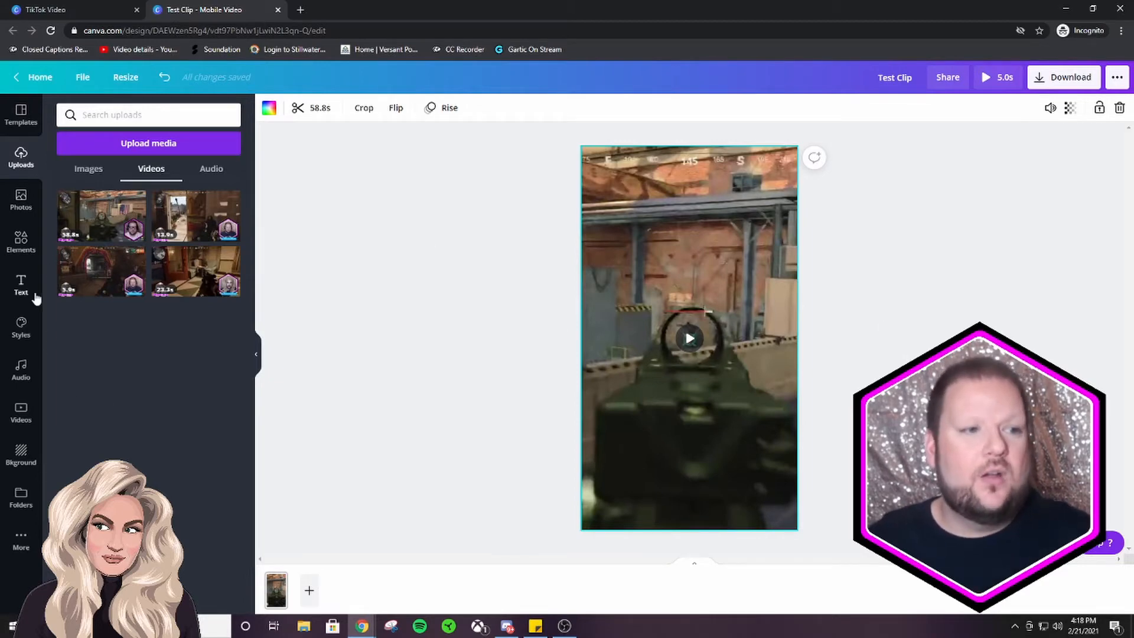
- Add a circular frame from the Frames elements over the video's upper part, shrink it slightly and center it horizontally
click(20, 242)
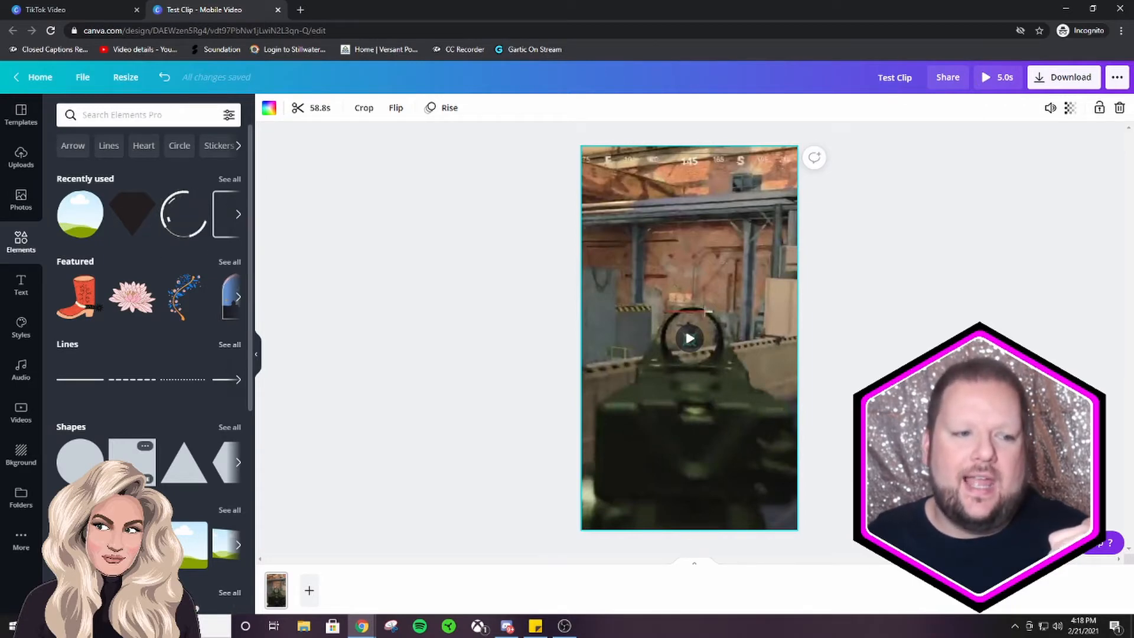
scroll(125, 449, down, 7)
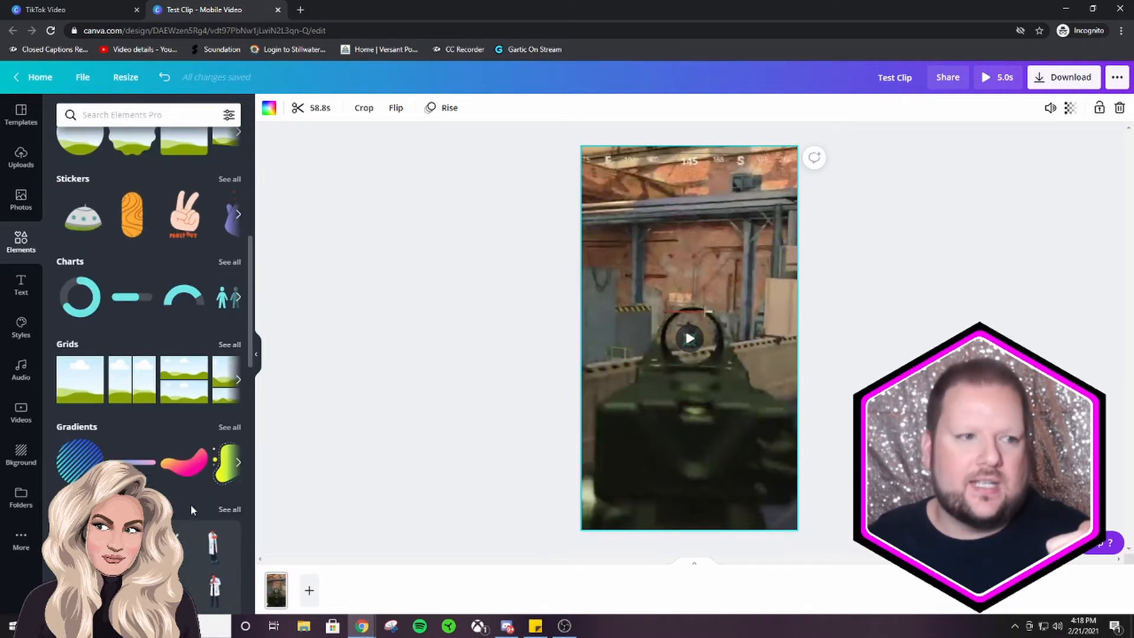
scroll(54, 396, up, 4)
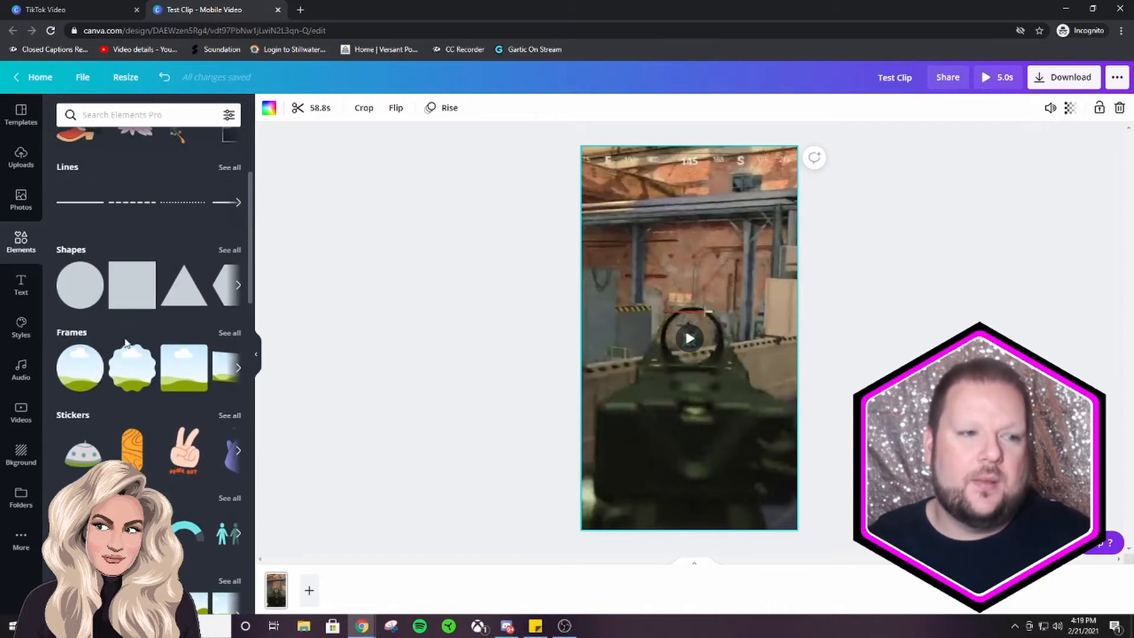
click(229, 333)
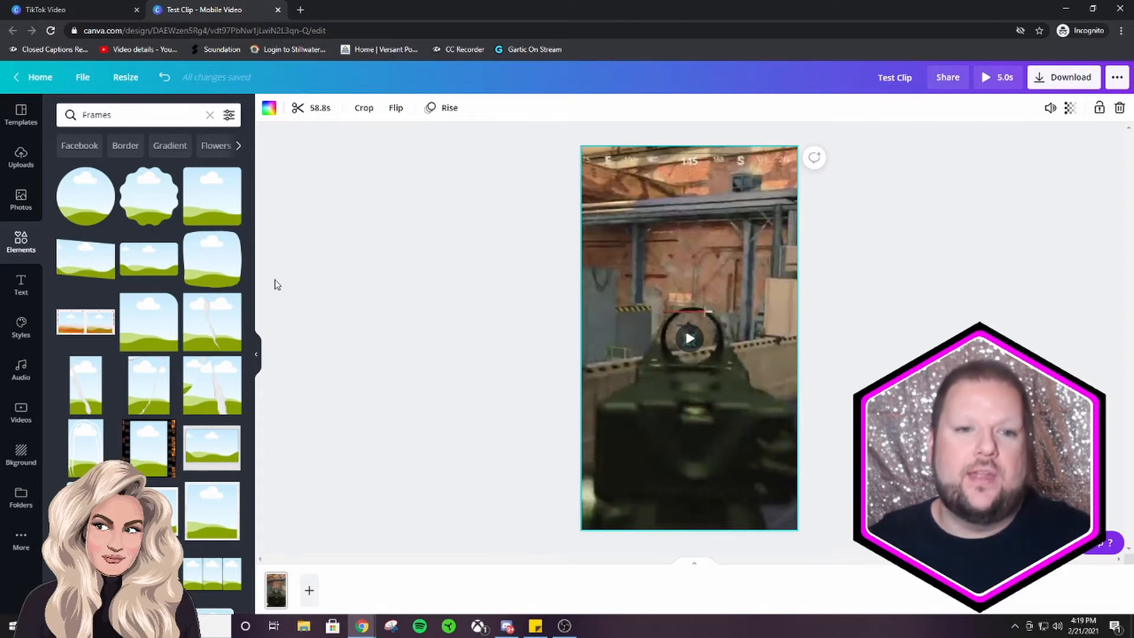
drag(75, 207, 694, 230)
mouse_move(749, 286)
mouse_down()
mouse_move(726, 263)
mouse_move(736, 273)
mouse_up()
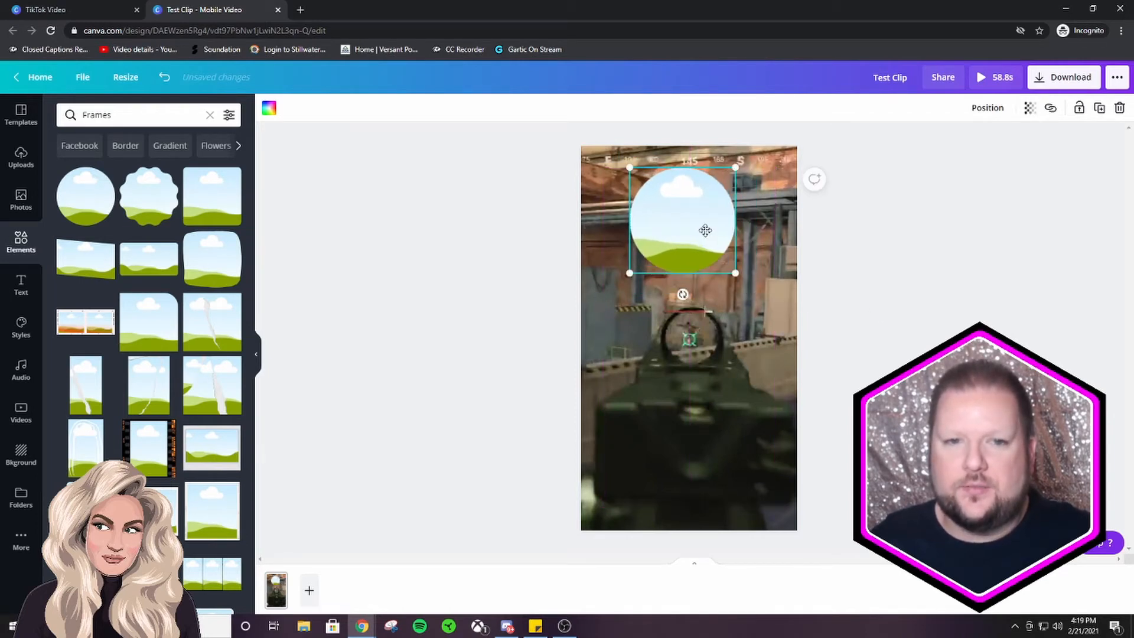
drag(704, 230, 708, 230)
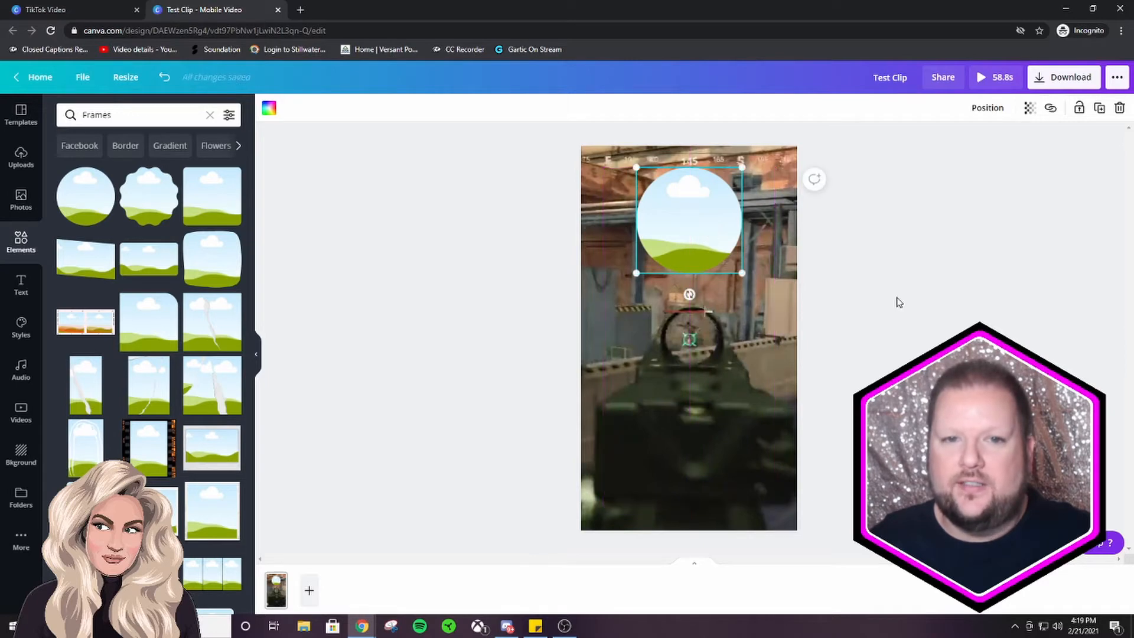
click(897, 300)
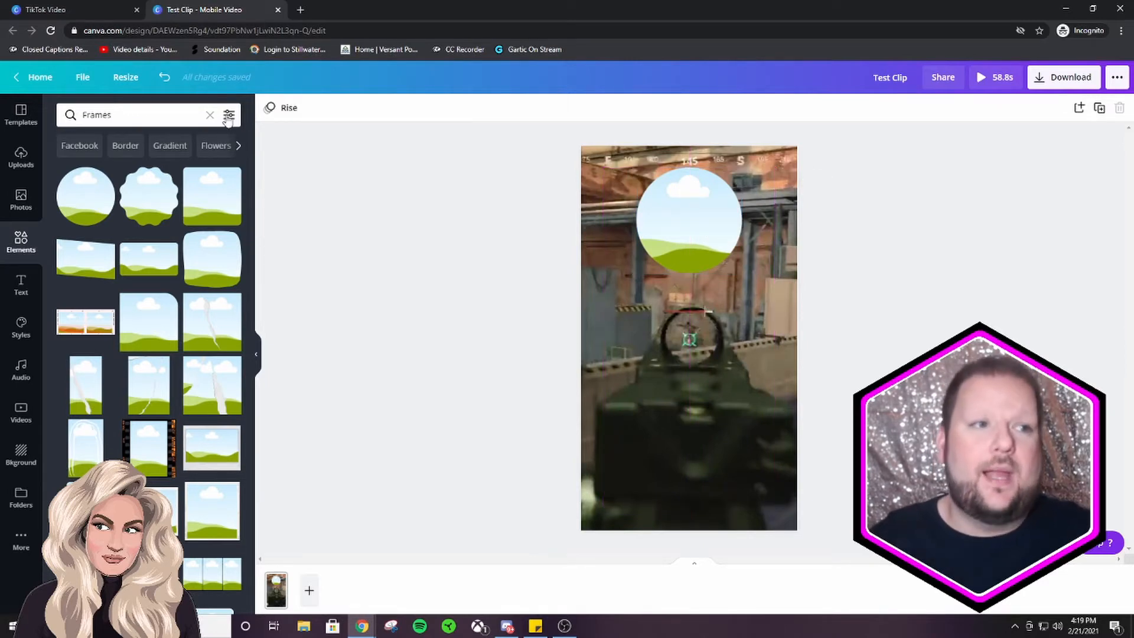
- Fill the circular frame with the uploaded 58.8-second gameplay video
click(20, 154)
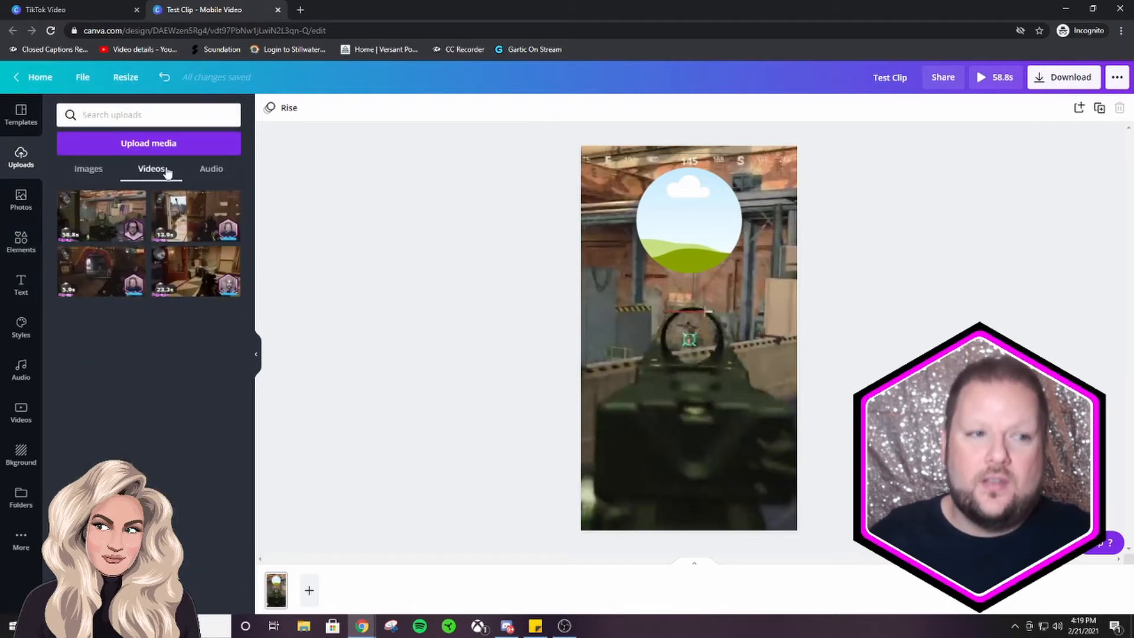
mouse_move(107, 219)
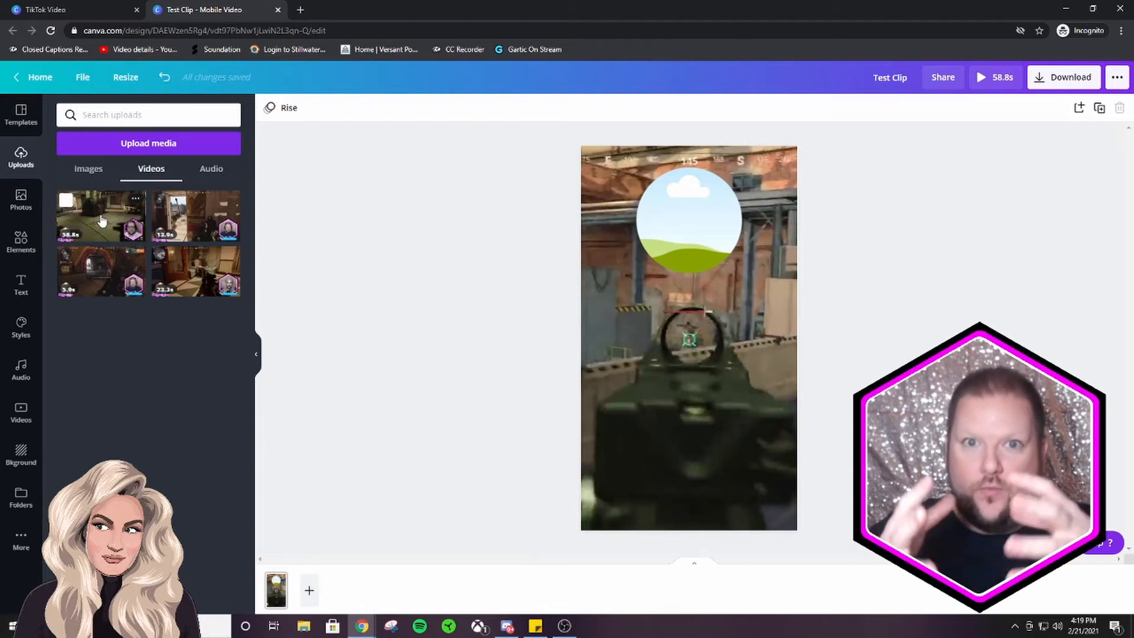
drag(117, 222, 708, 225)
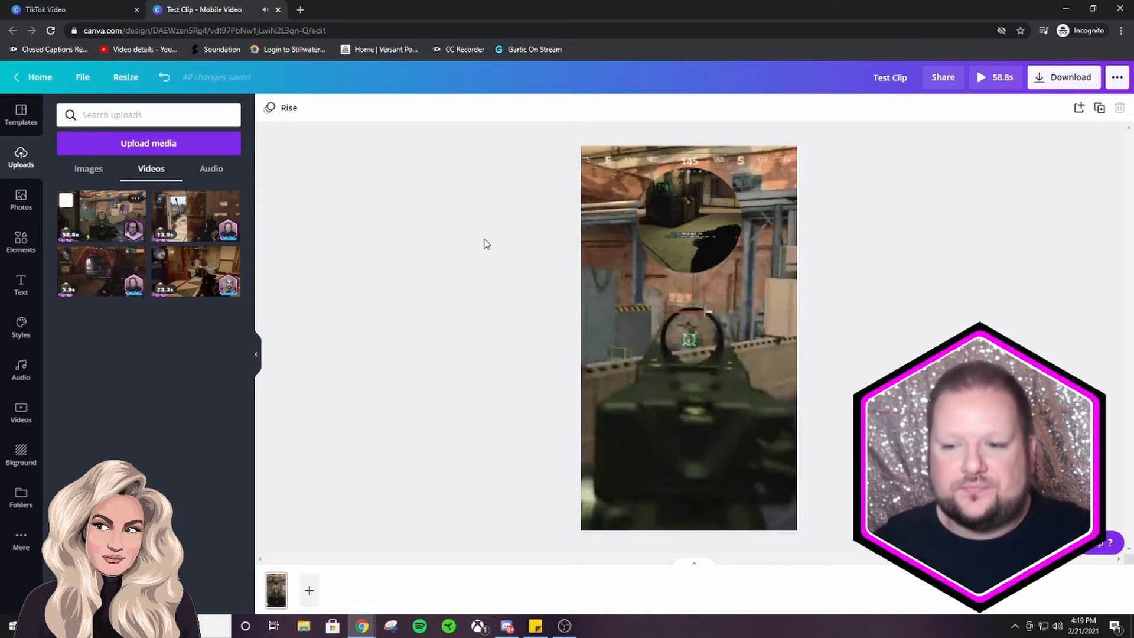
click(694, 218)
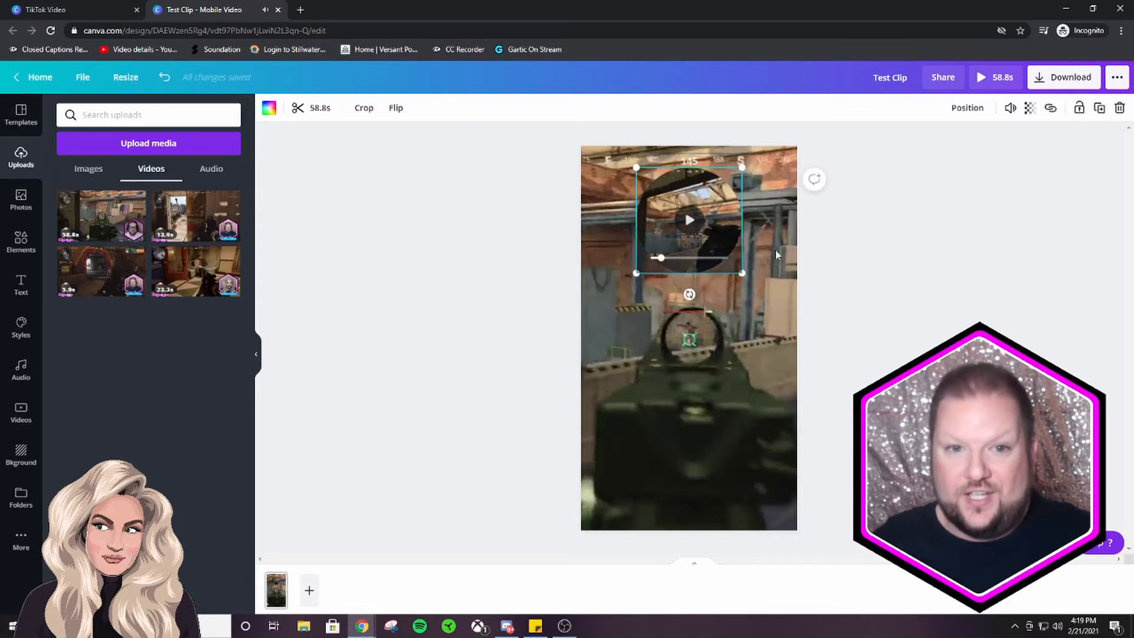
click(959, 295)
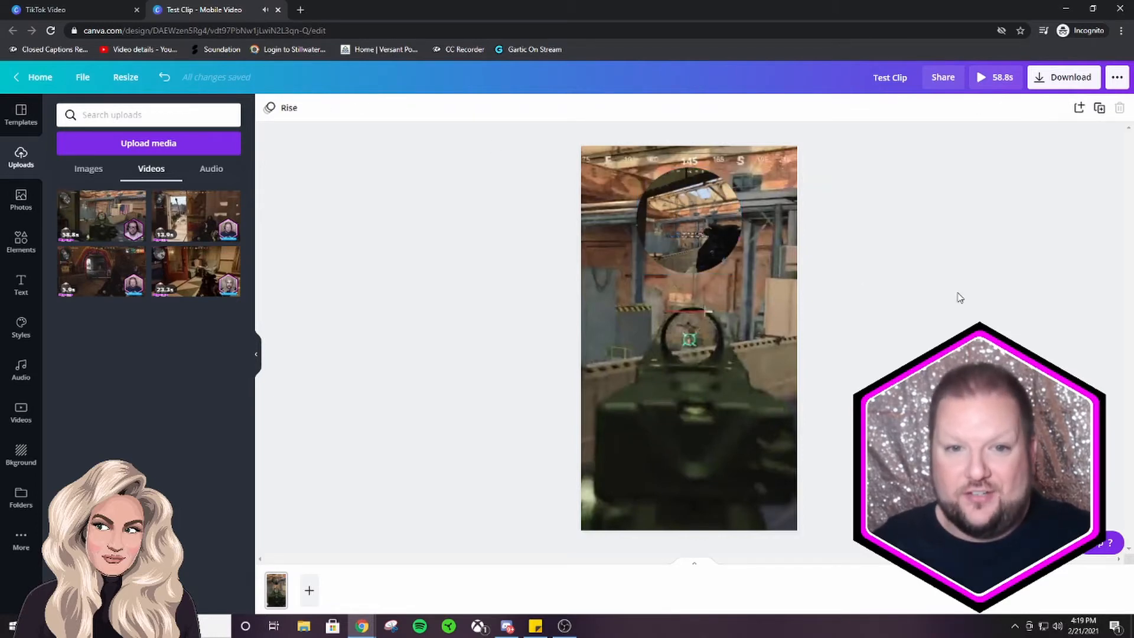
- Enlarge and reposition the video inside the circular frame so the streamer's webcam face fills the circle
double_click(708, 252)
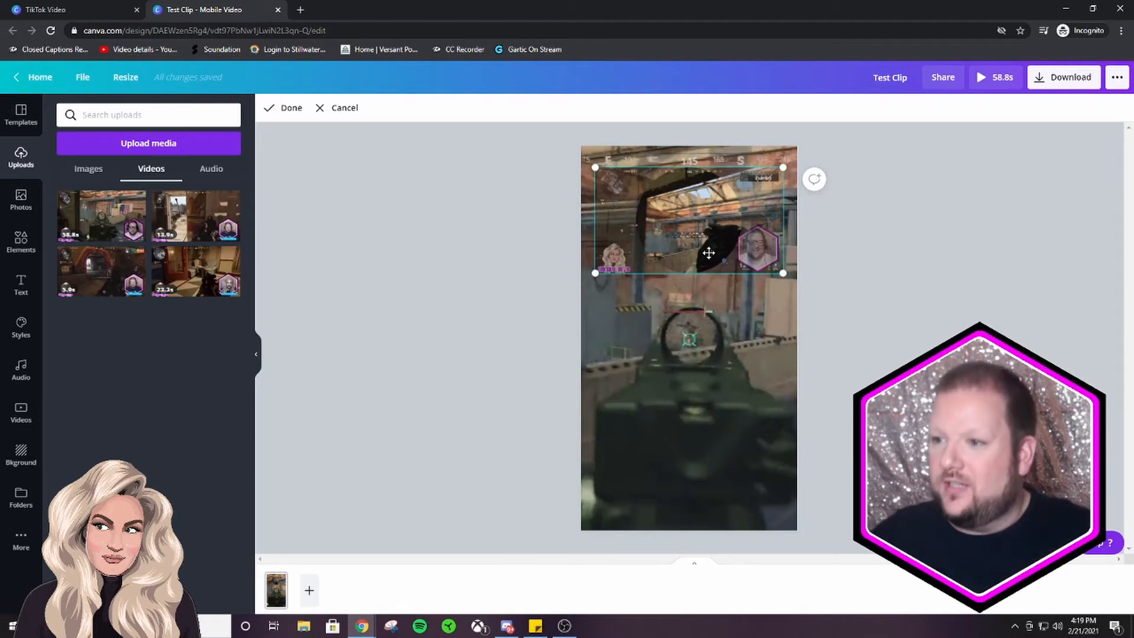
drag(708, 253, 667, 253)
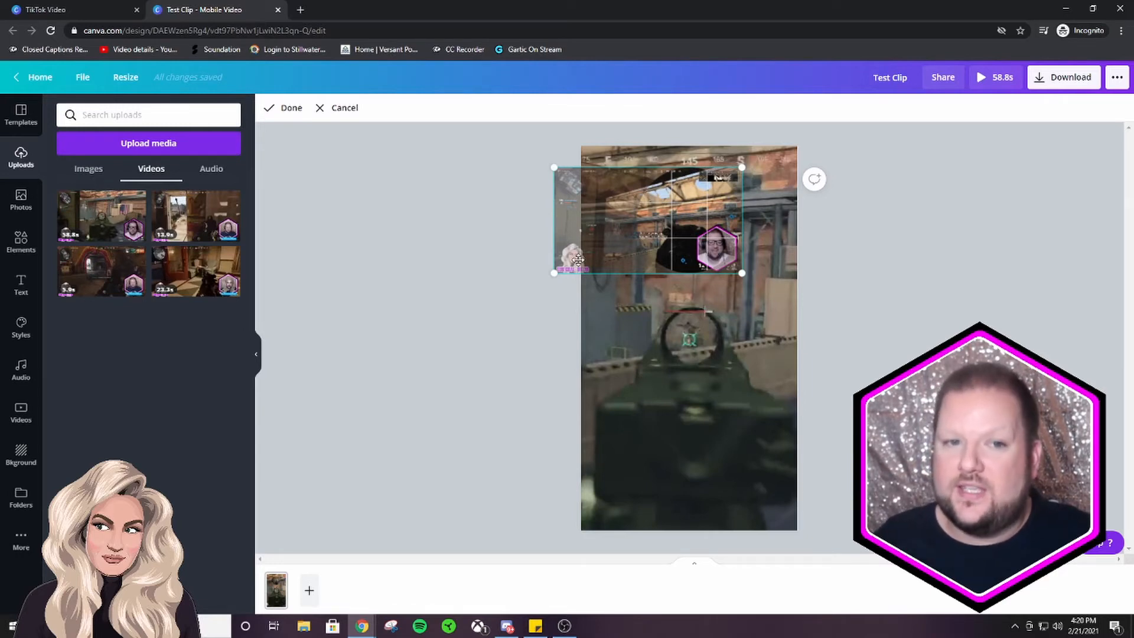
drag(742, 273, 1131, 570)
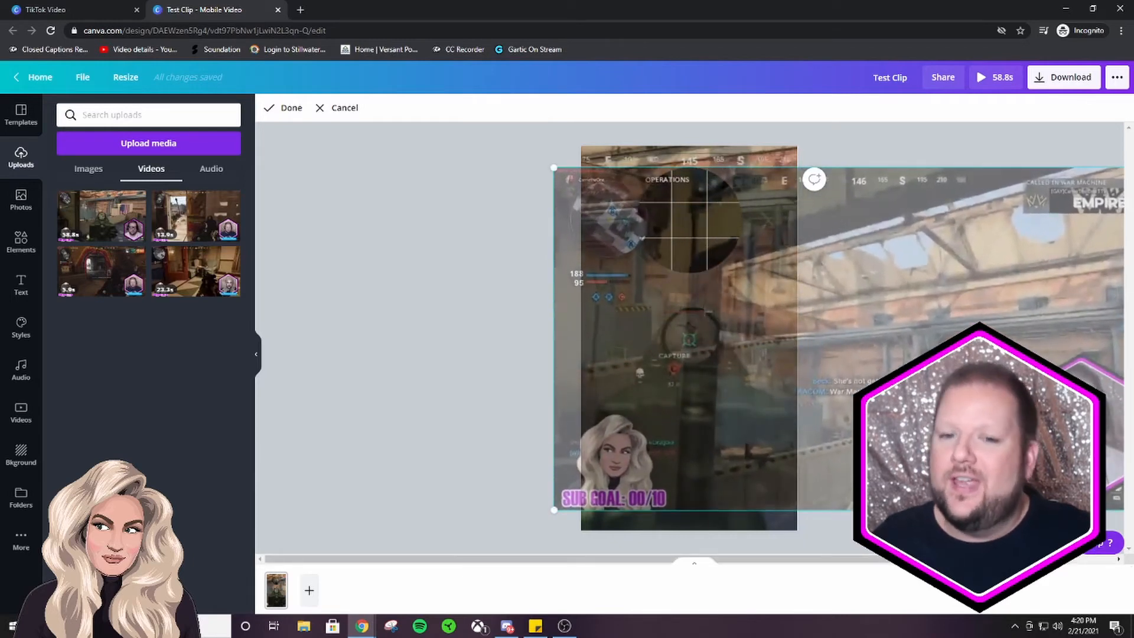
drag(1051, 421, 665, 213)
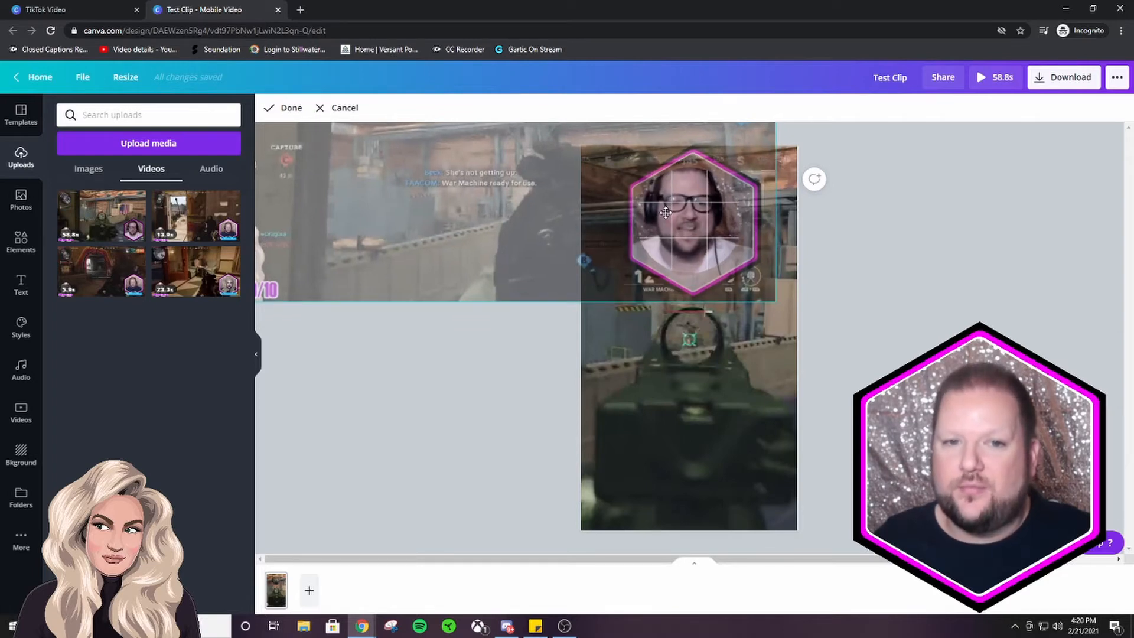
drag(776, 302, 742, 283)
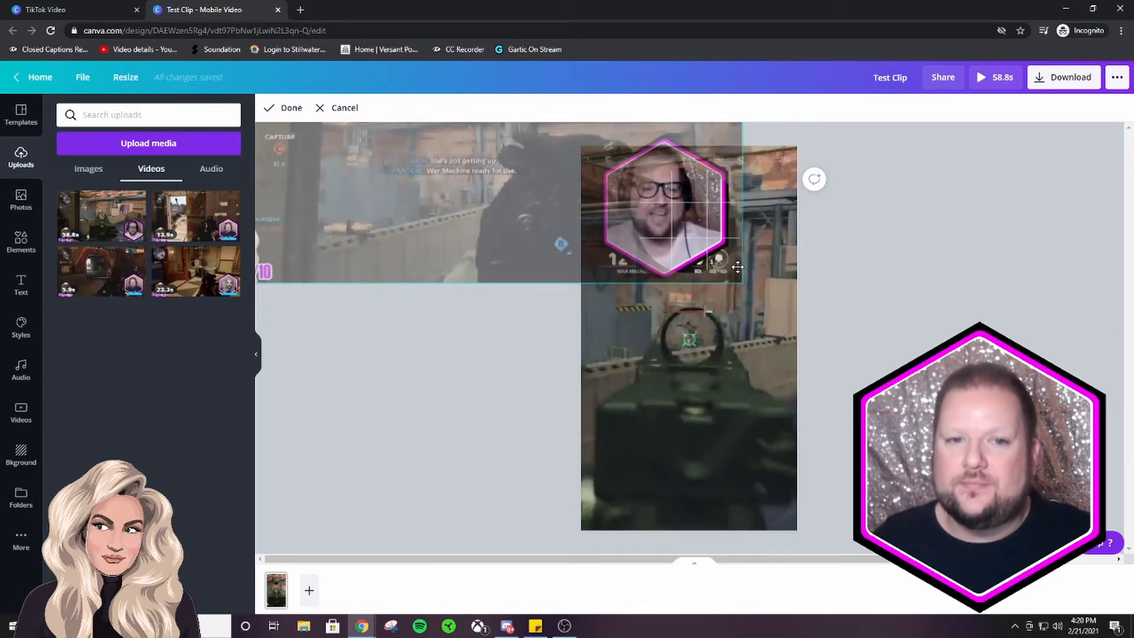
drag(504, 182, 540, 197)
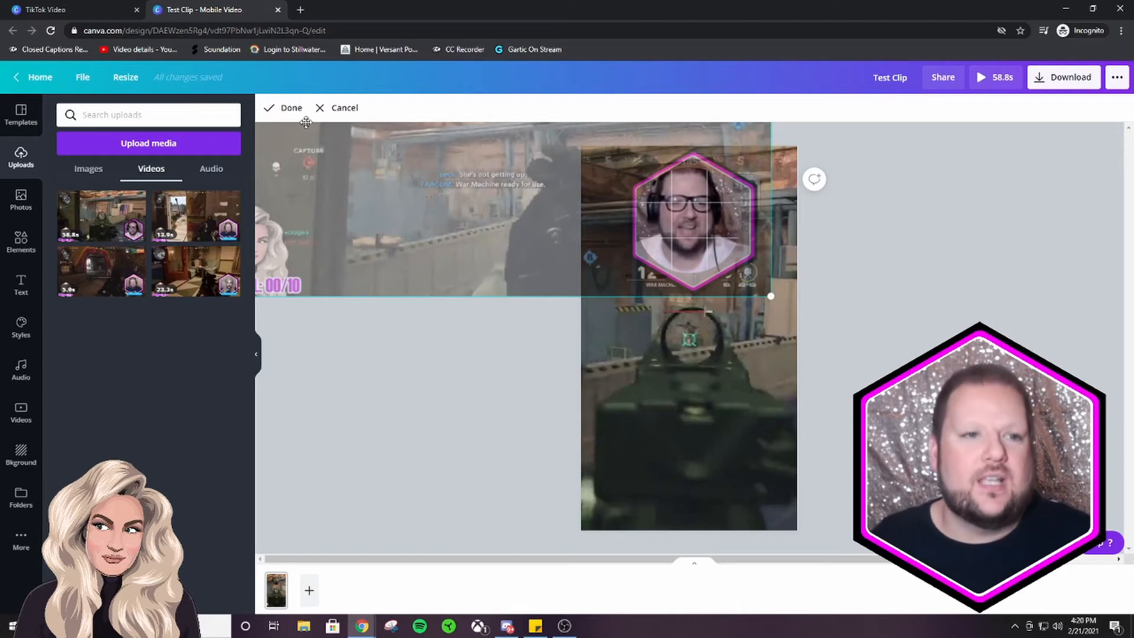
click(292, 107)
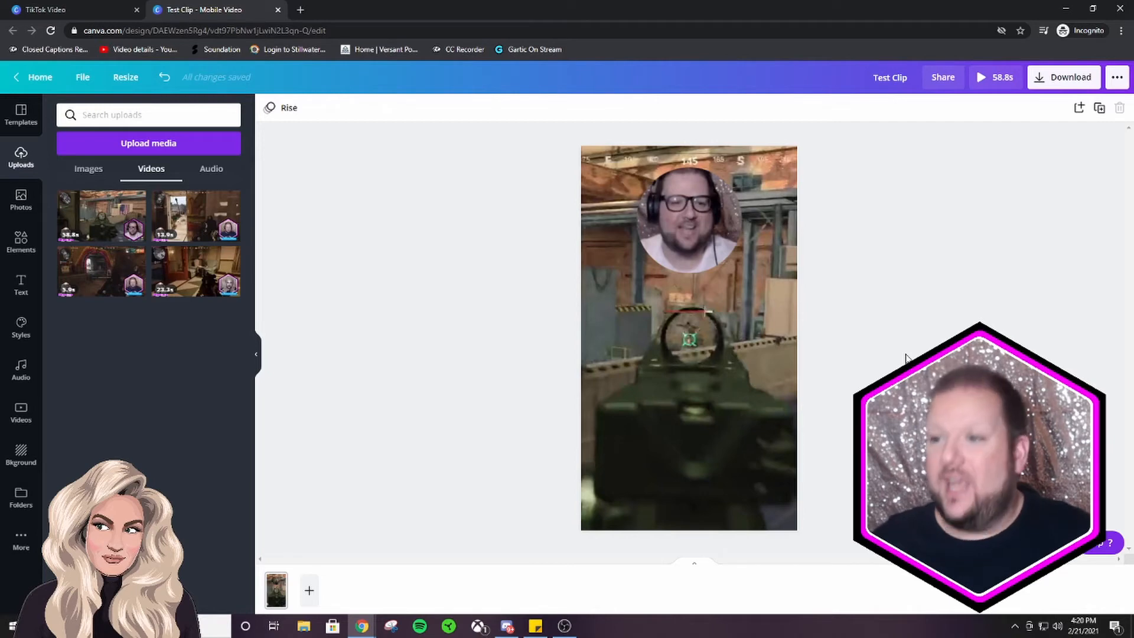
- Turn the volume of the circular webcam video all the way down, leaving the background video's sound on
click(718, 261)
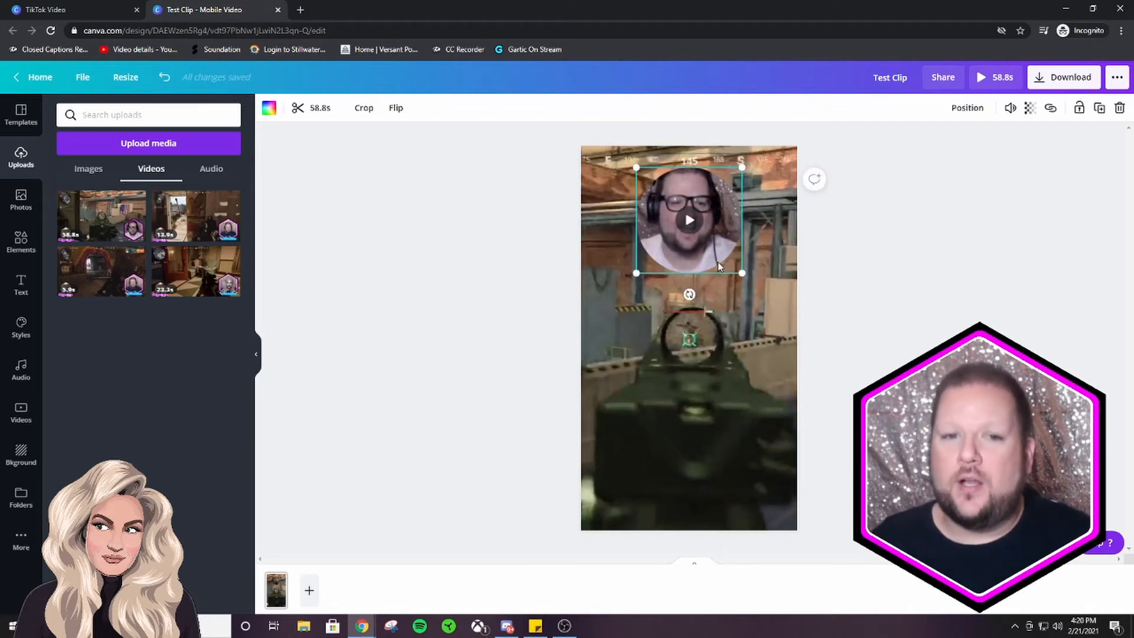
click(698, 255)
click(722, 334)
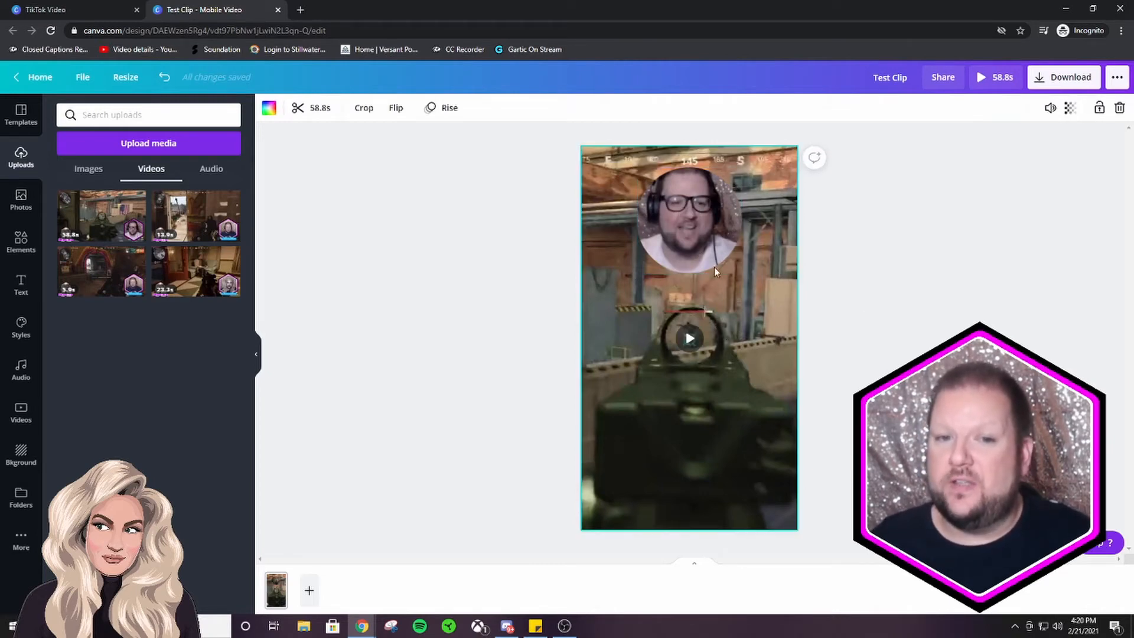
click(708, 254)
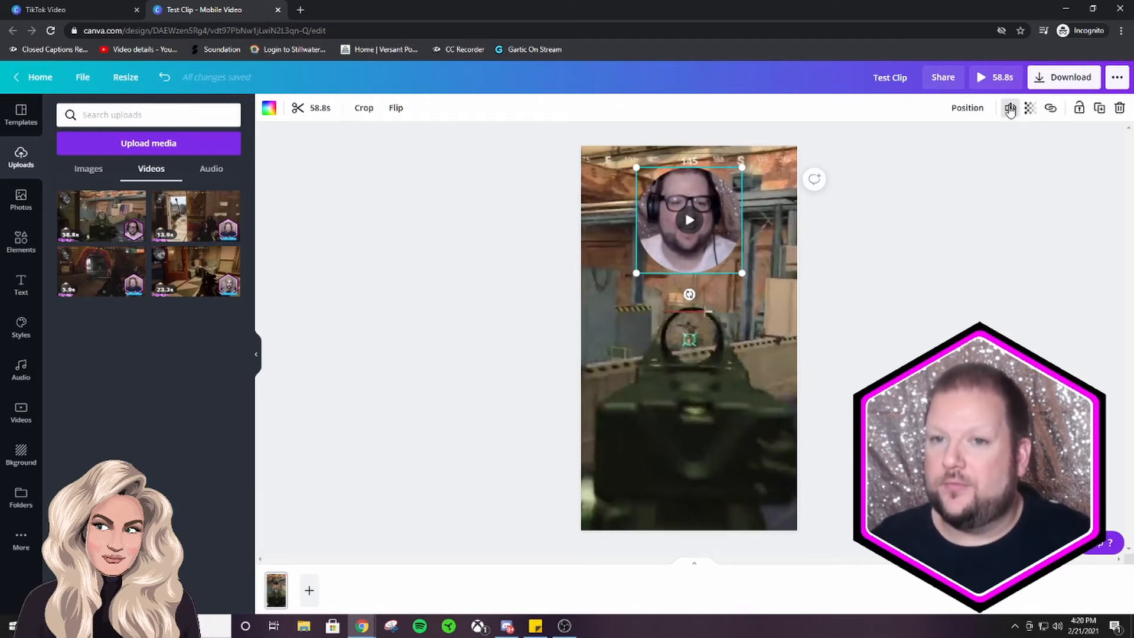
click(1011, 110)
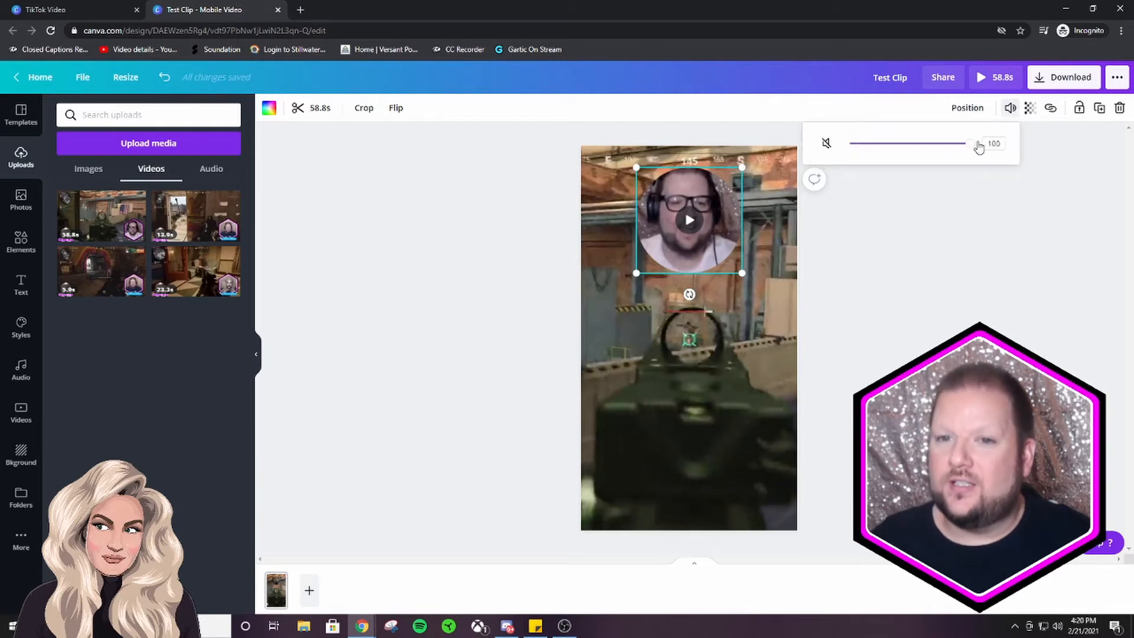
drag(978, 144, 845, 145)
click(984, 324)
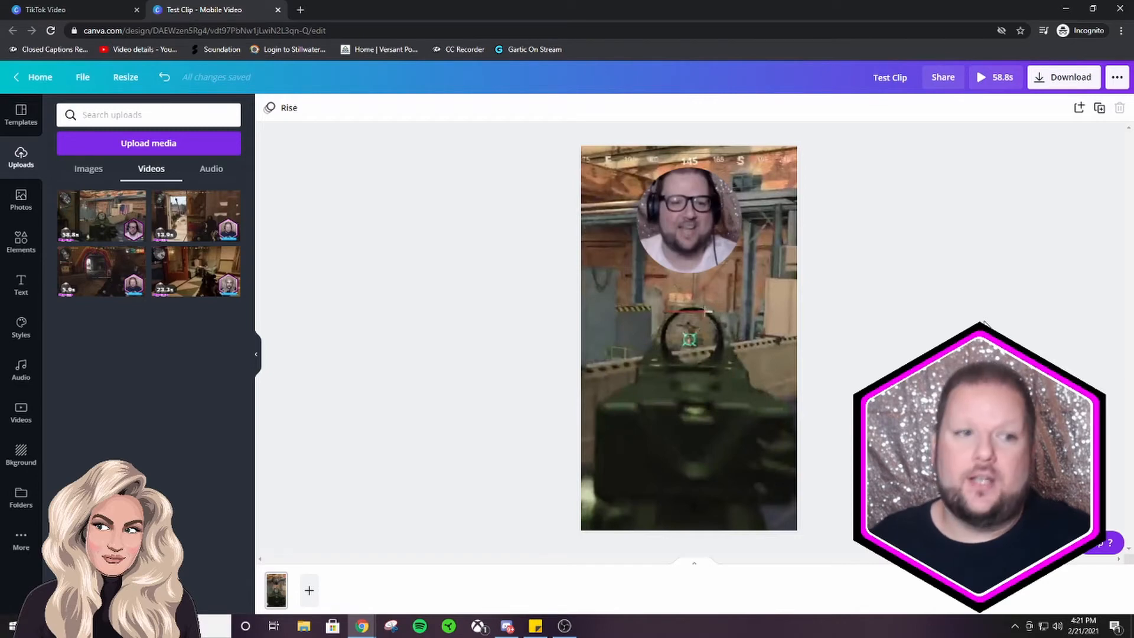
- Try a medic illustration from the Coronavirus elements in the page's lower-right corner, and delete it again
click(25, 247)
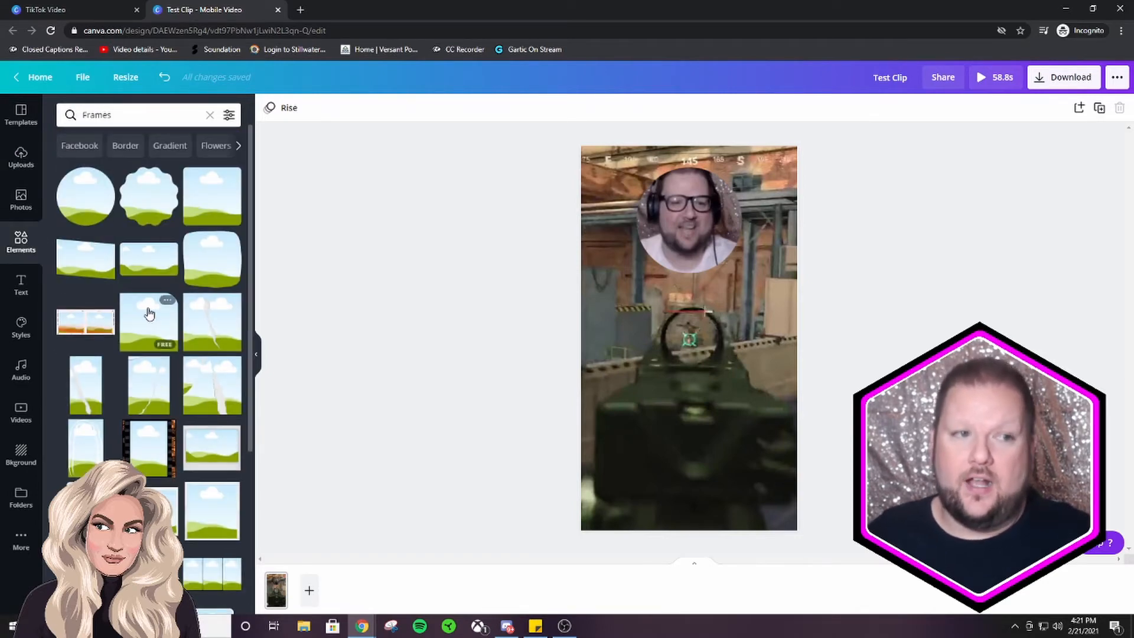
click(209, 115)
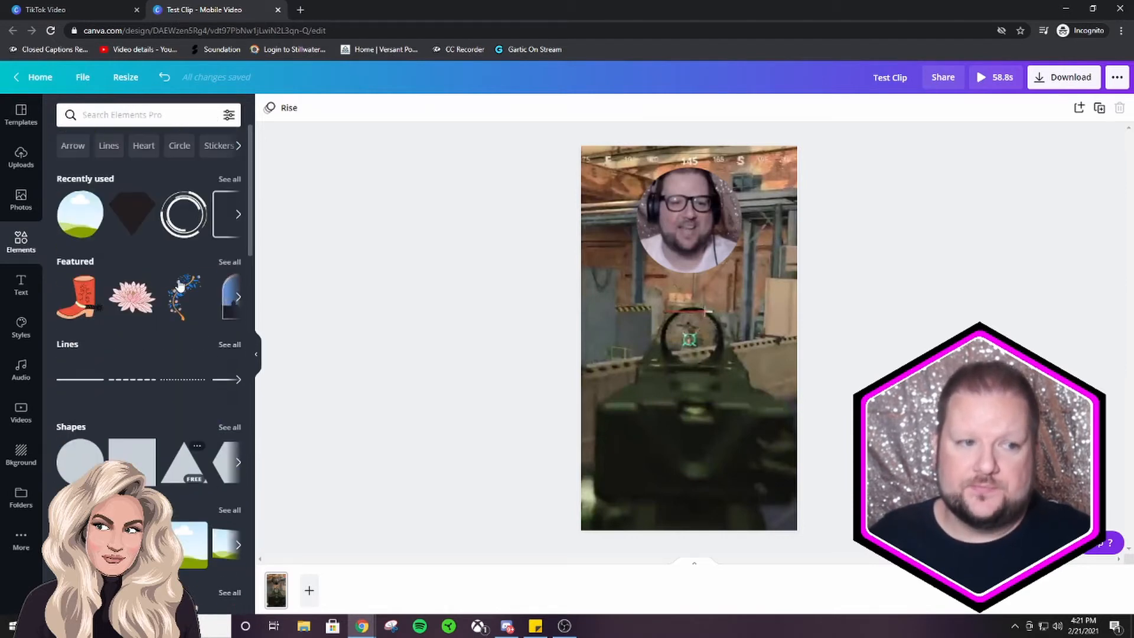
scroll(159, 299, down, 2)
scroll(159, 299, down, 5)
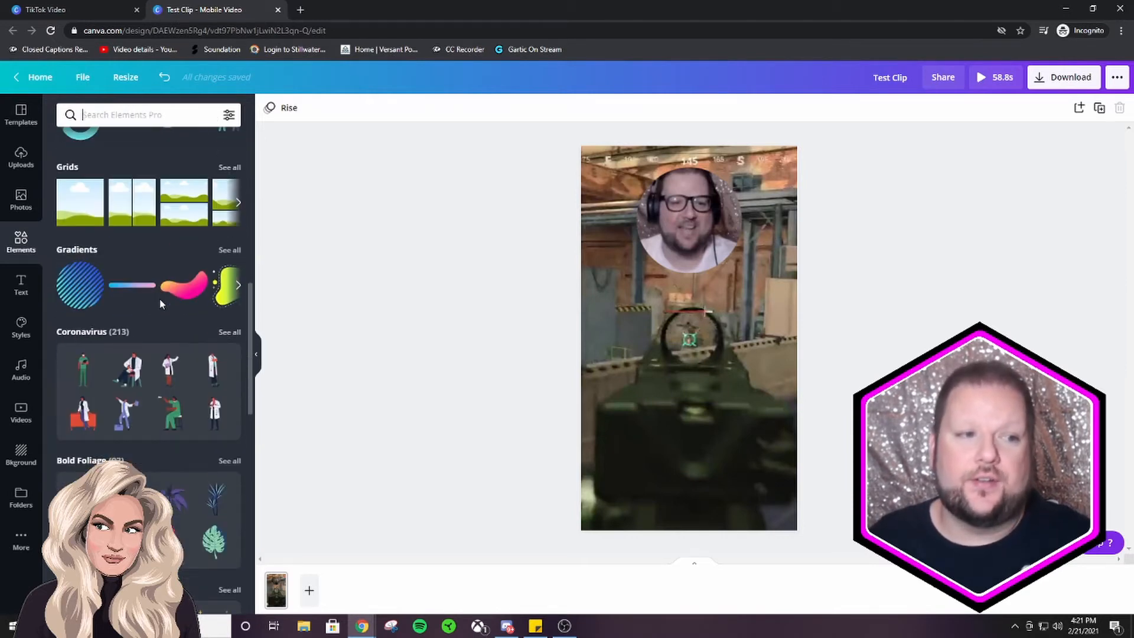
mouse_move(82, 286)
mouse_down()
mouse_move(701, 388)
mouse_move(50, 293)
mouse_up()
click(83, 371)
drag(689, 345, 768, 458)
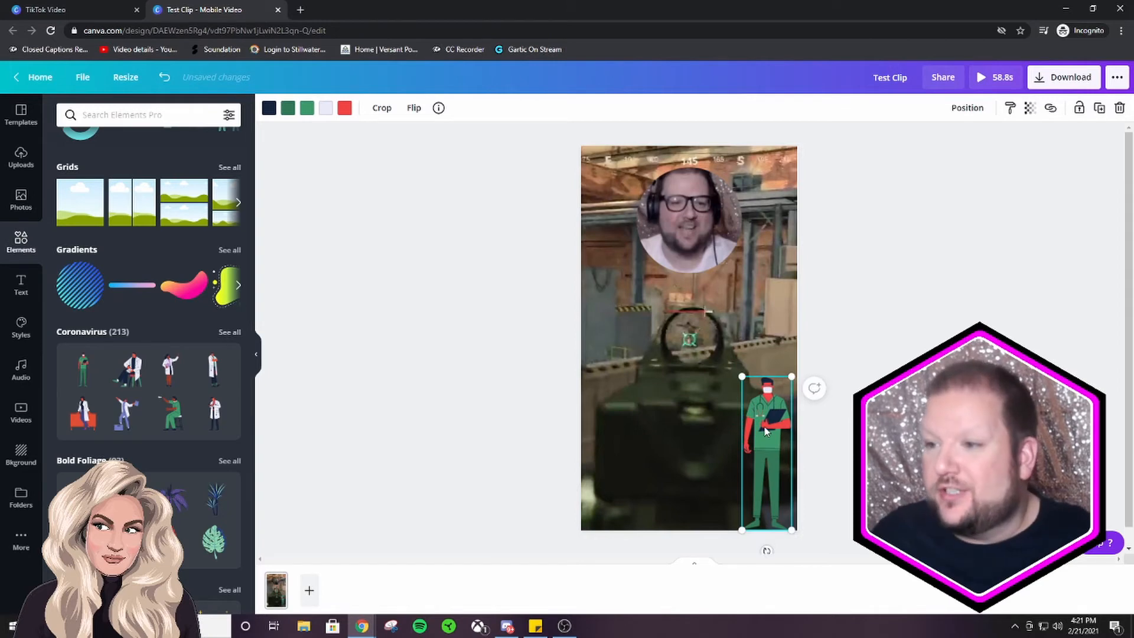
key(Delete)
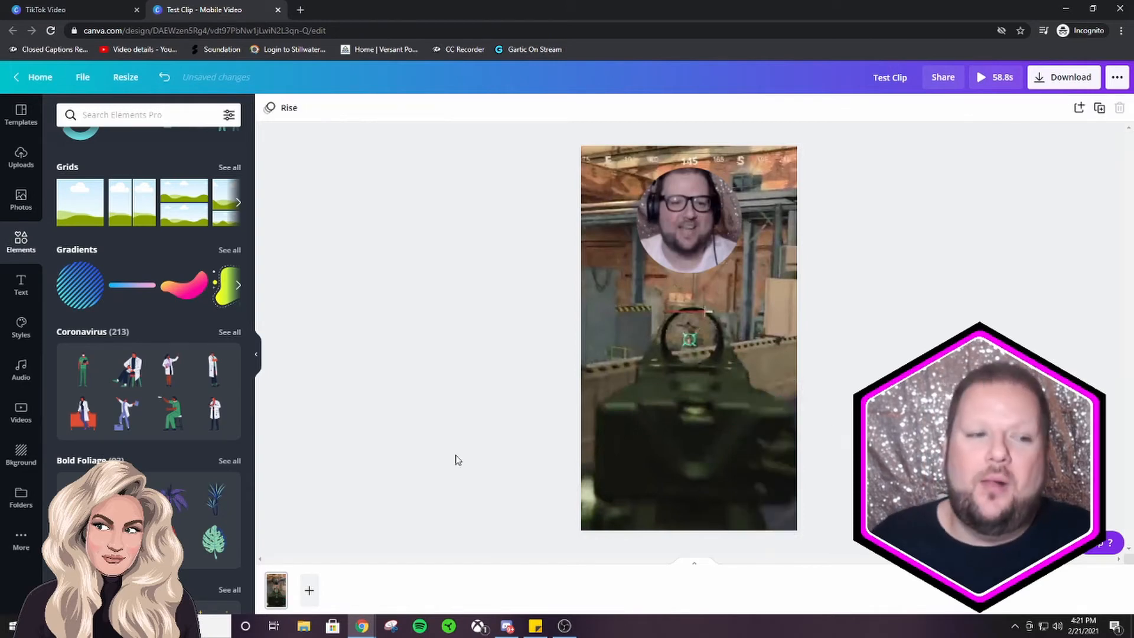
- Browse the element categories and search the elements for "animated"
scroll(124, 439, down, 6)
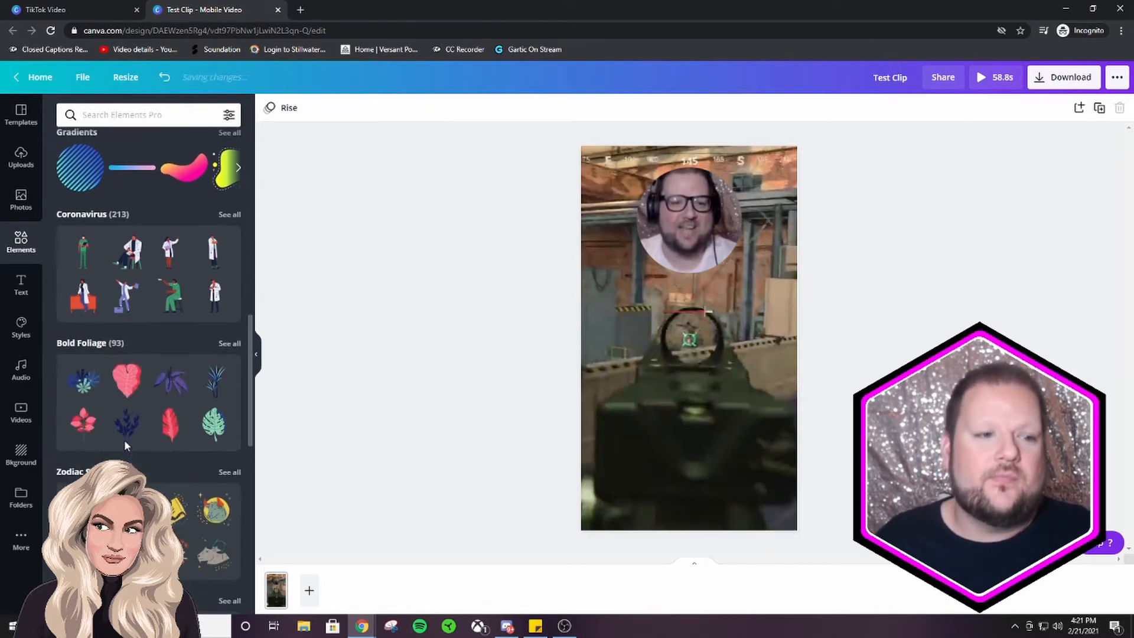
scroll(124, 440, up, 9)
scroll(126, 445, up, 8)
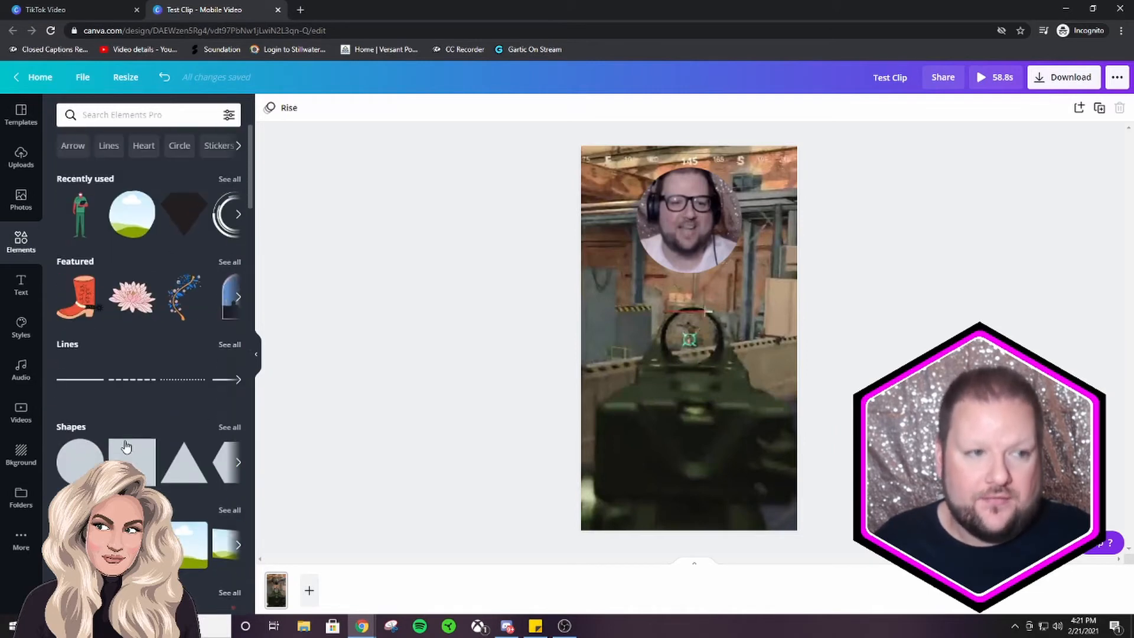
click(238, 146)
click(238, 146)
click(113, 121)
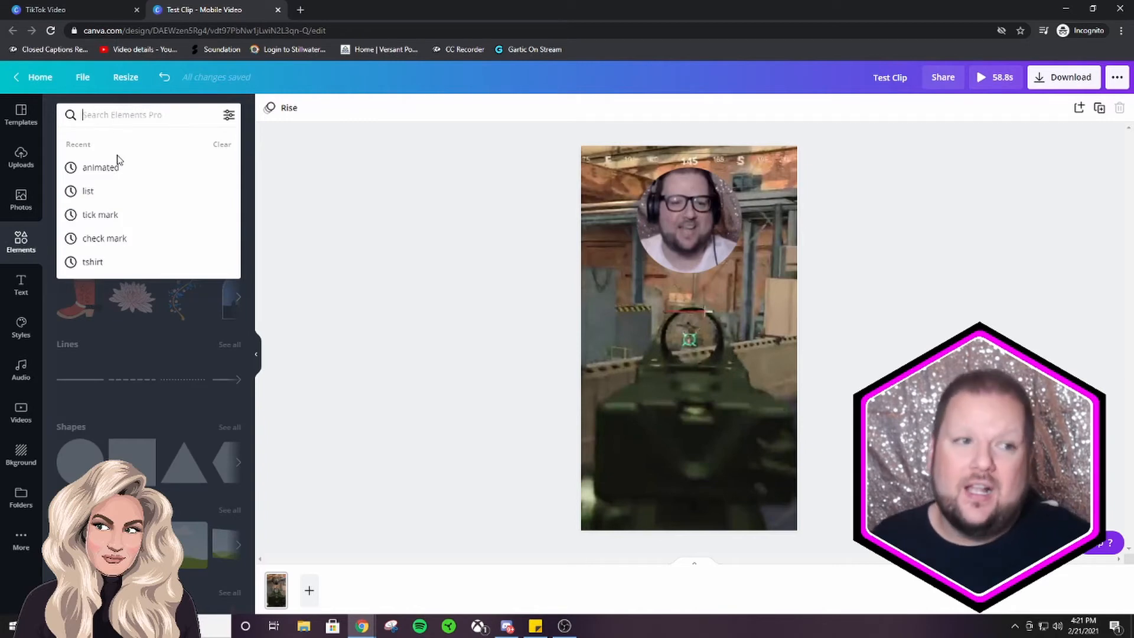
click(104, 170)
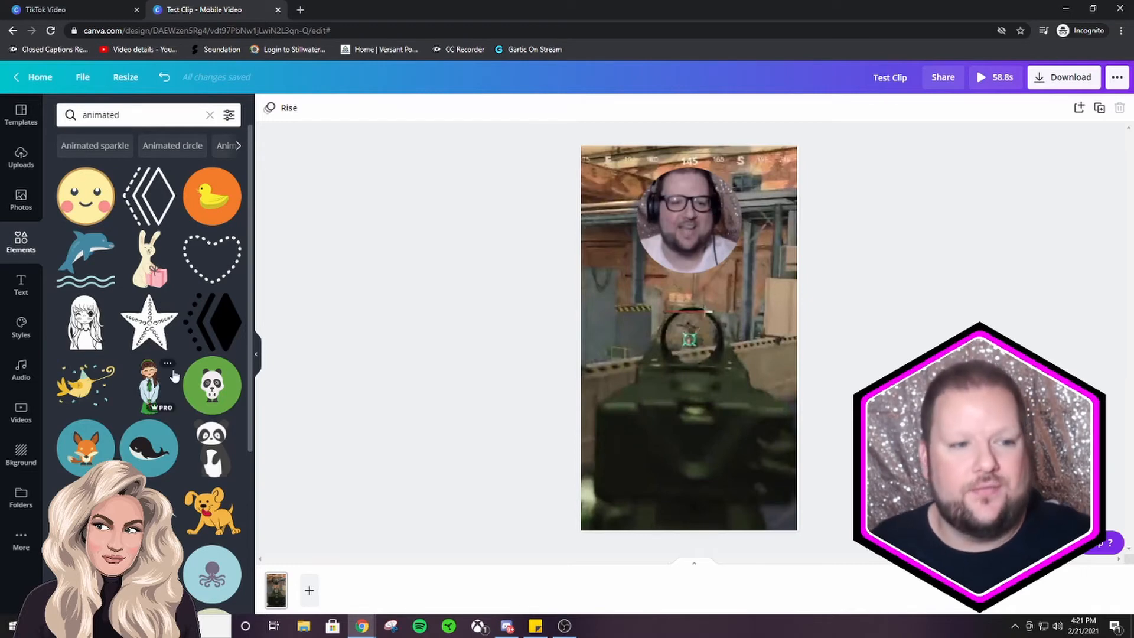
- Add the animated dashed diamond graphic to the lower centre of the page and recolor it white
drag(151, 504, 686, 456)
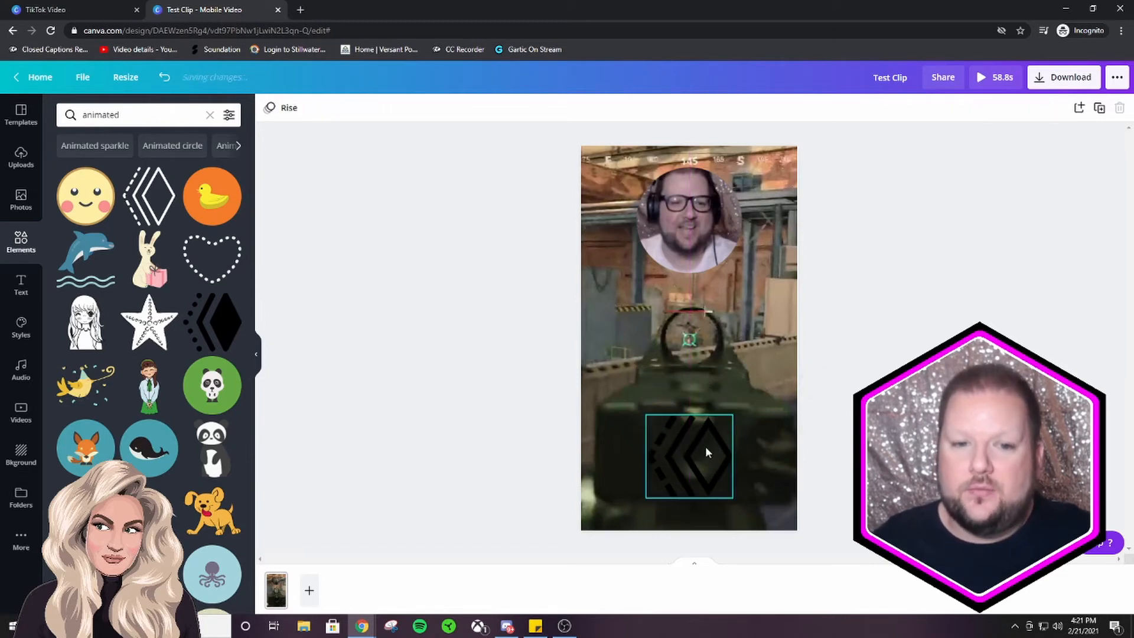
click(269, 108)
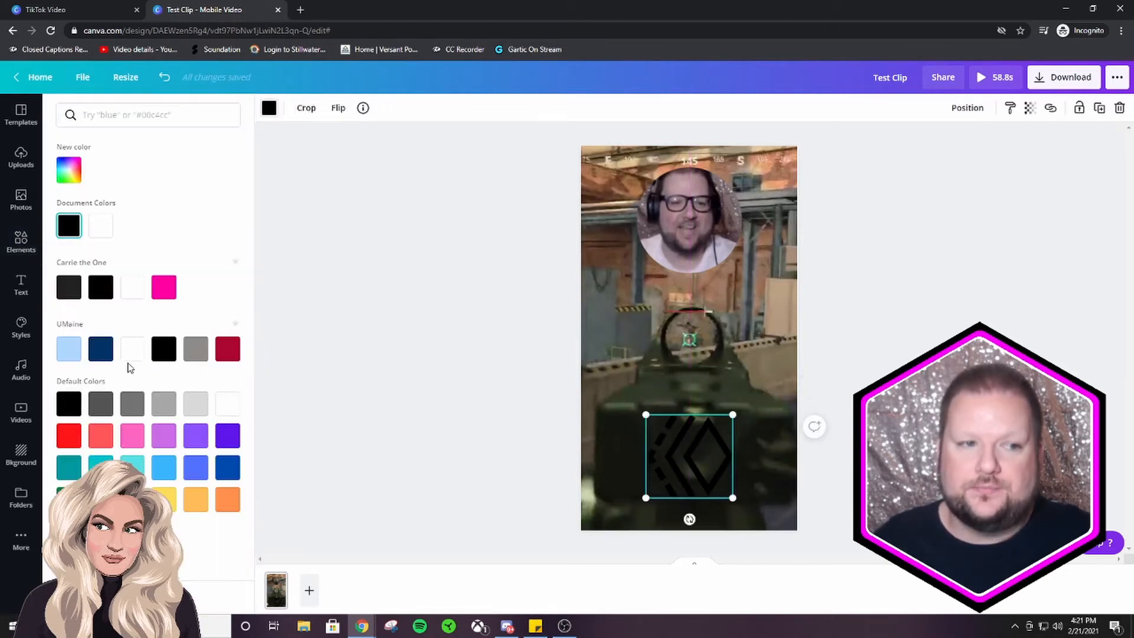
click(132, 353)
click(924, 200)
click(996, 233)
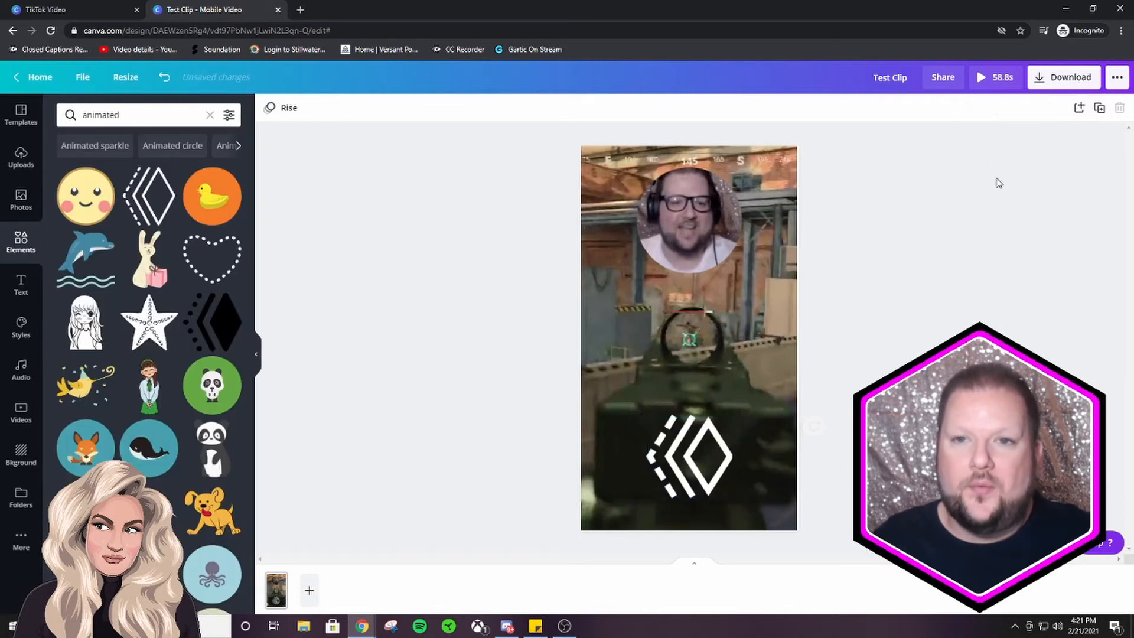
- Preview the design with the animated diamond graphic, close the preview and delete the graphic
click(993, 85)
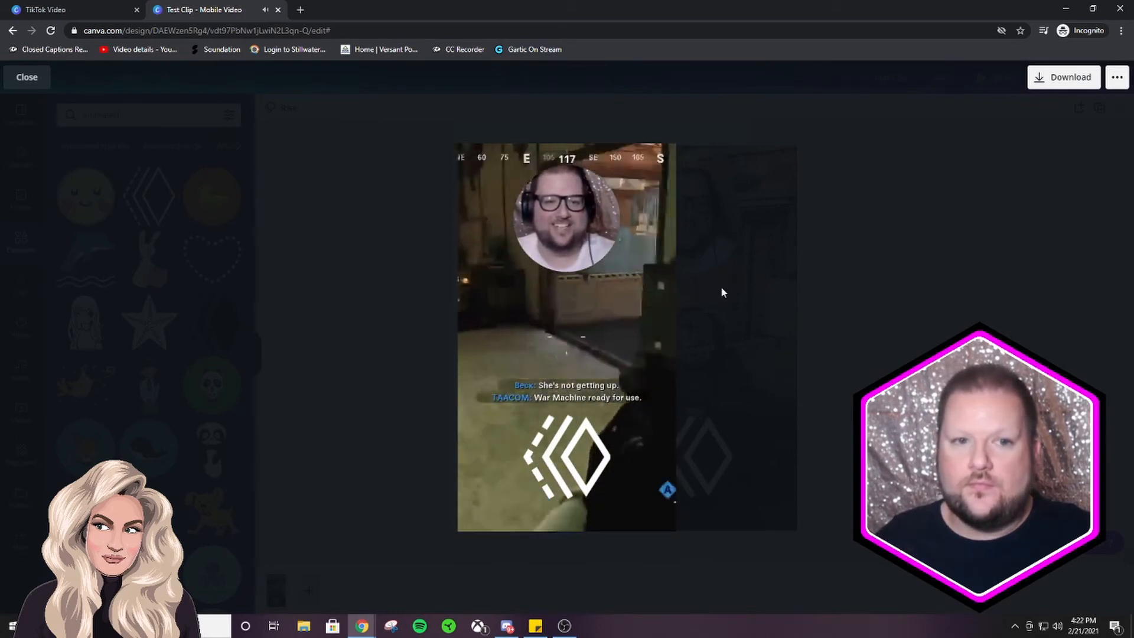
click(36, 77)
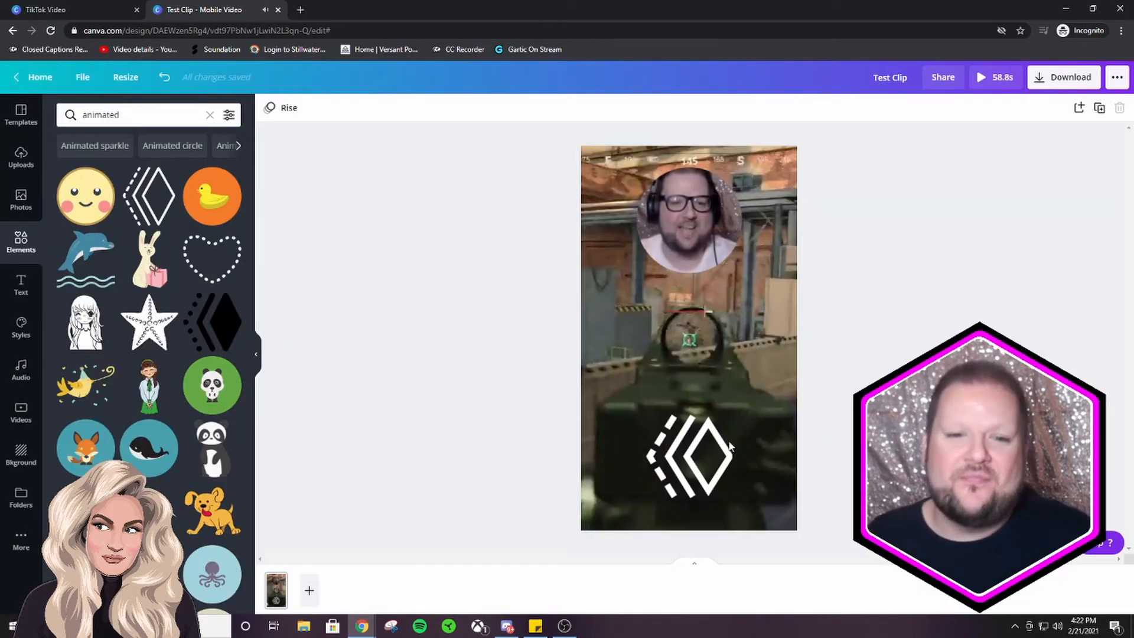
click(694, 458)
key(Delete)
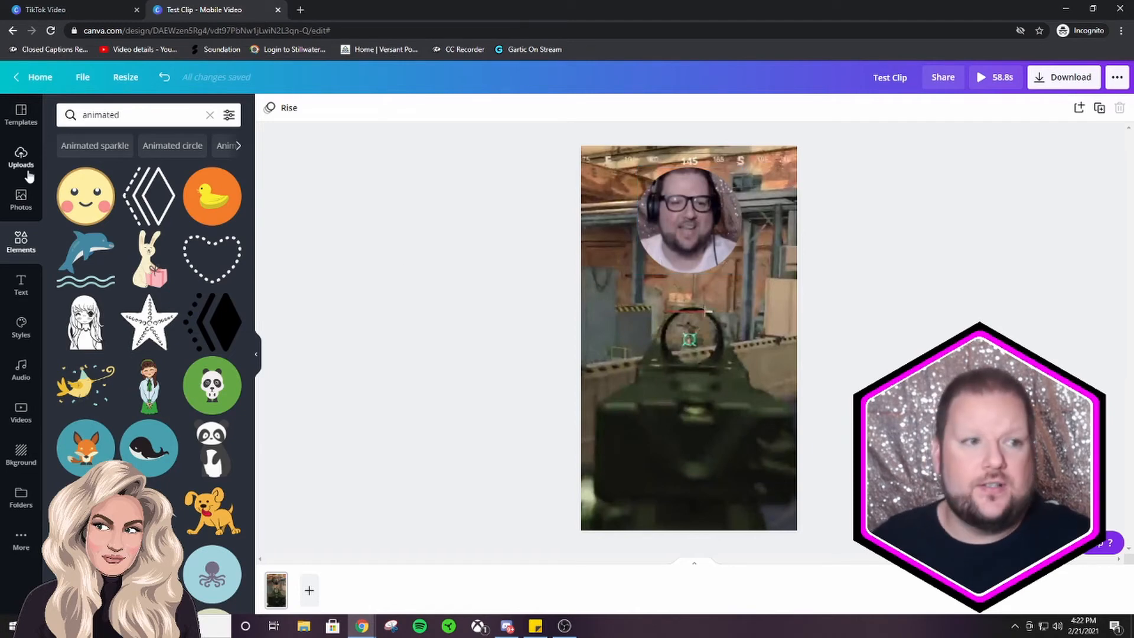
- Clear the element search and open the full collection of frames
click(210, 115)
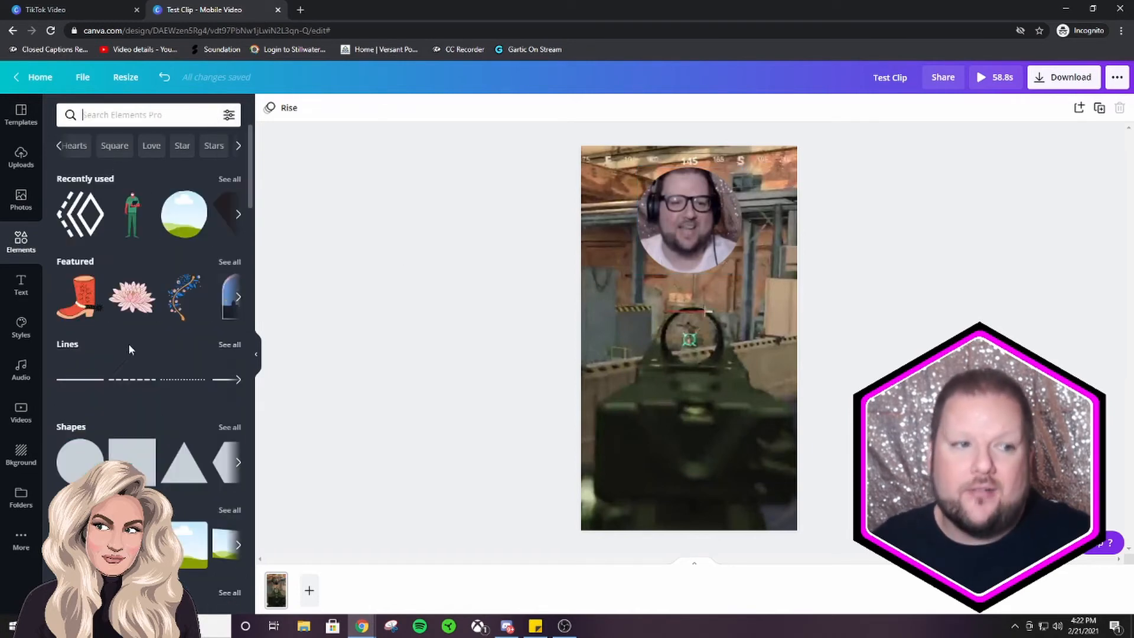
scroll(125, 334, down, 1)
click(229, 451)
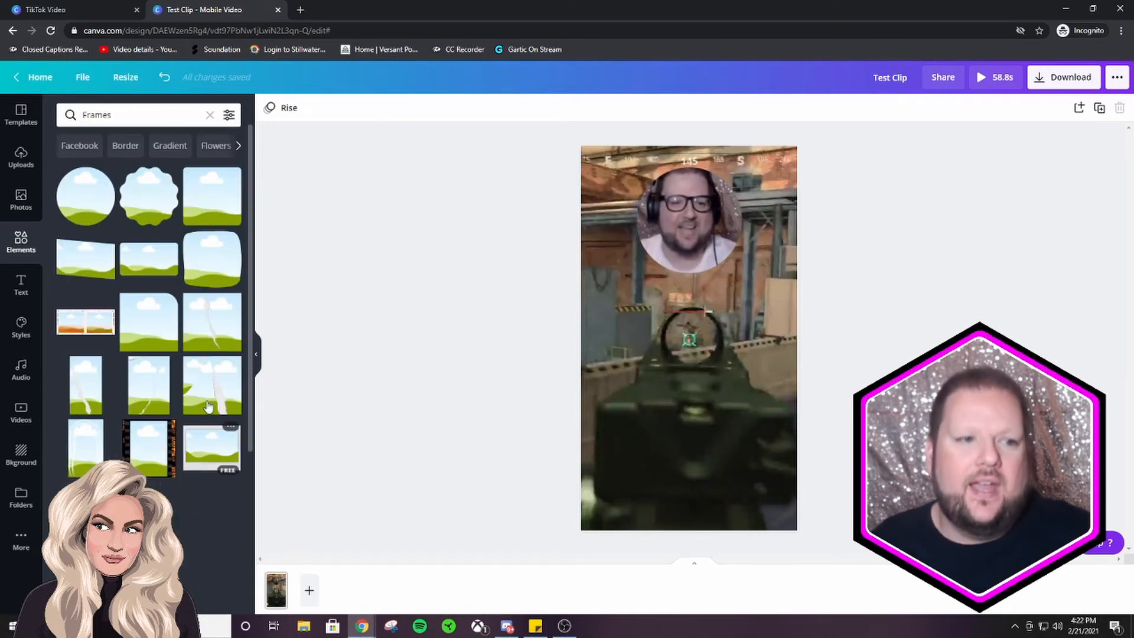
- Try an inverted triangle frame and a letter C frame on the middle of the page, deleting each one again
scroll(155, 417, down, 3)
scroll(160, 452, down, 5)
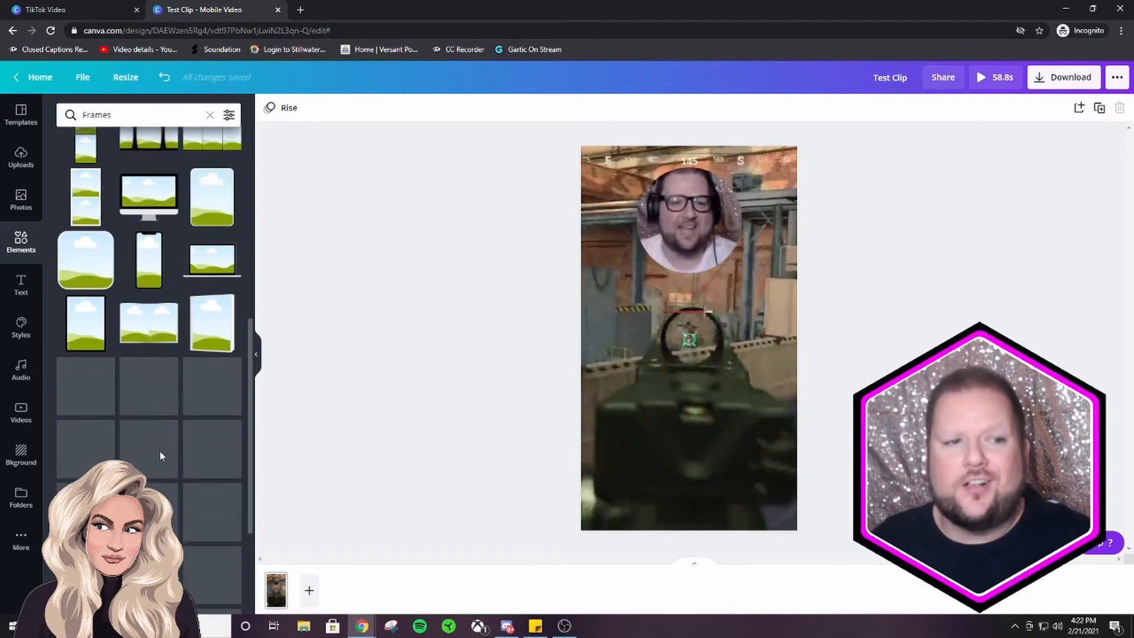
scroll(163, 440, down, 2)
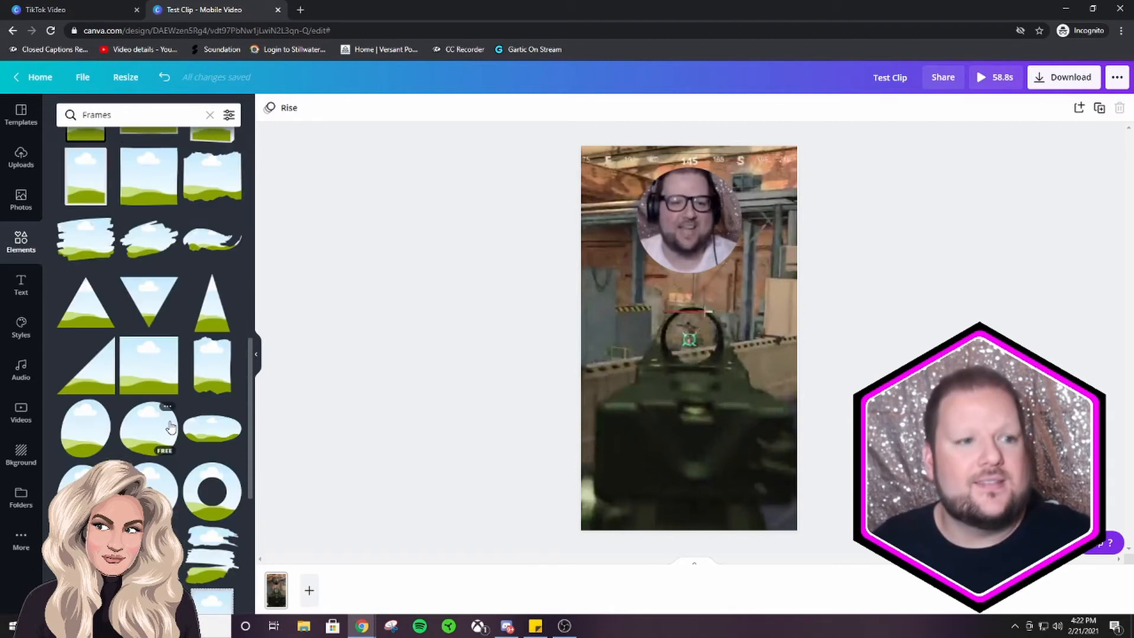
drag(166, 306, 666, 339)
scroll(184, 445, down, 6)
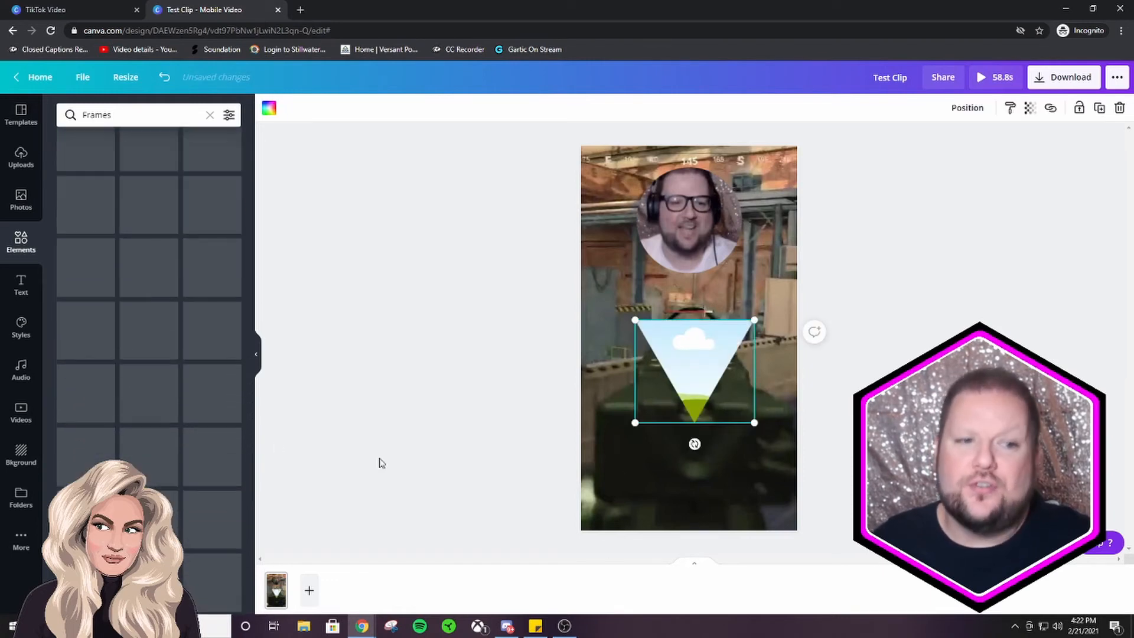
key(Delete)
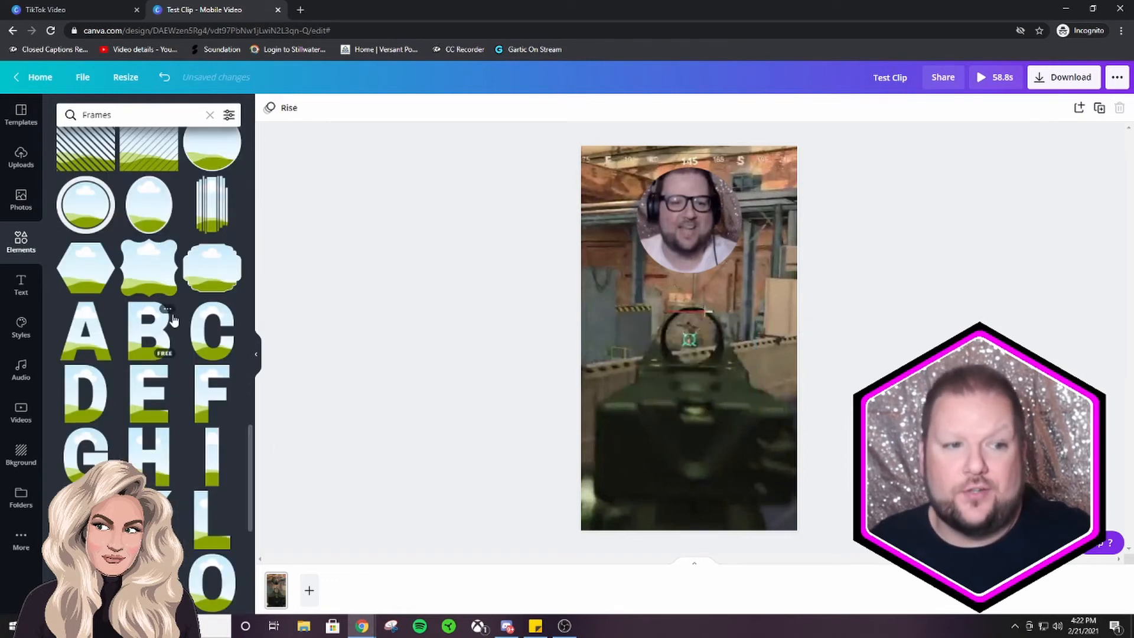
drag(207, 343, 667, 378)
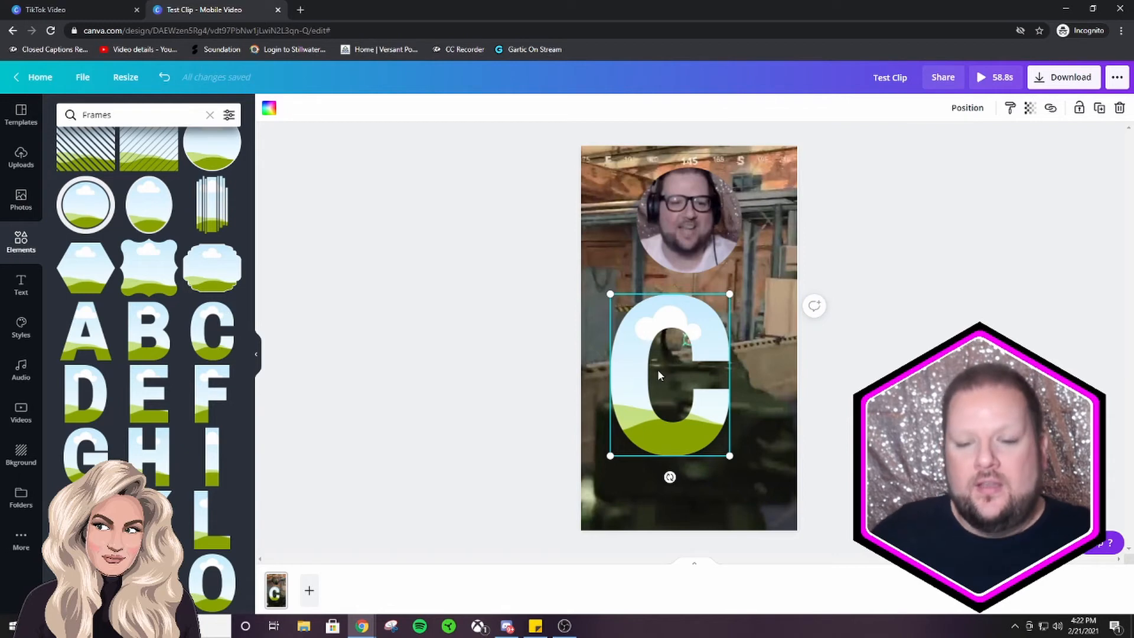
key(Delete)
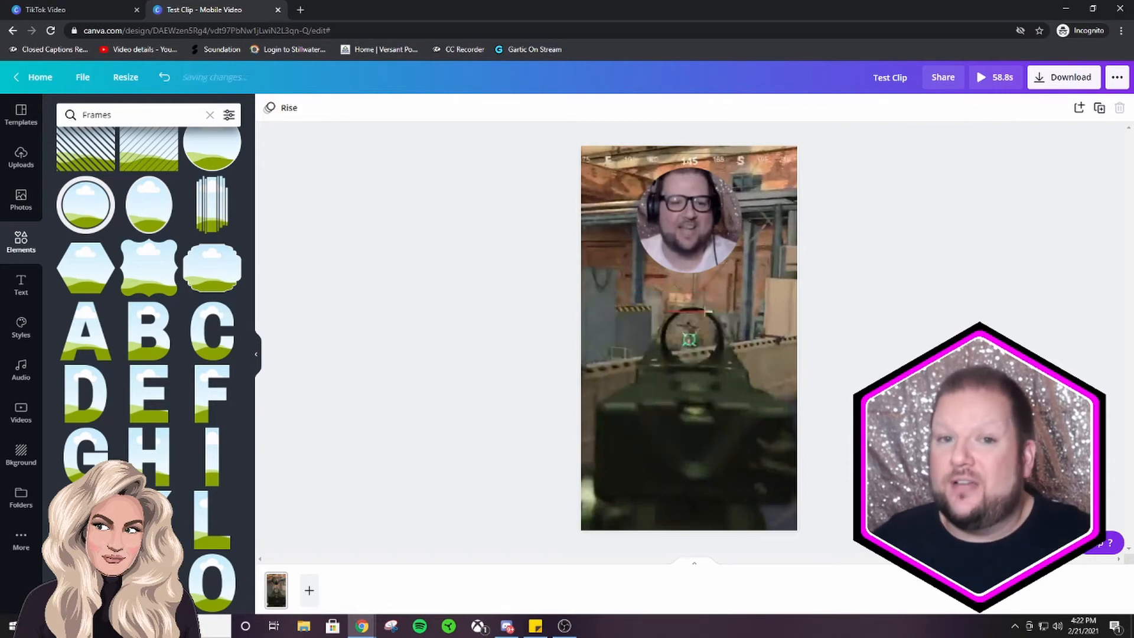
- Look through the download file types and close the download options without downloading
click(1071, 75)
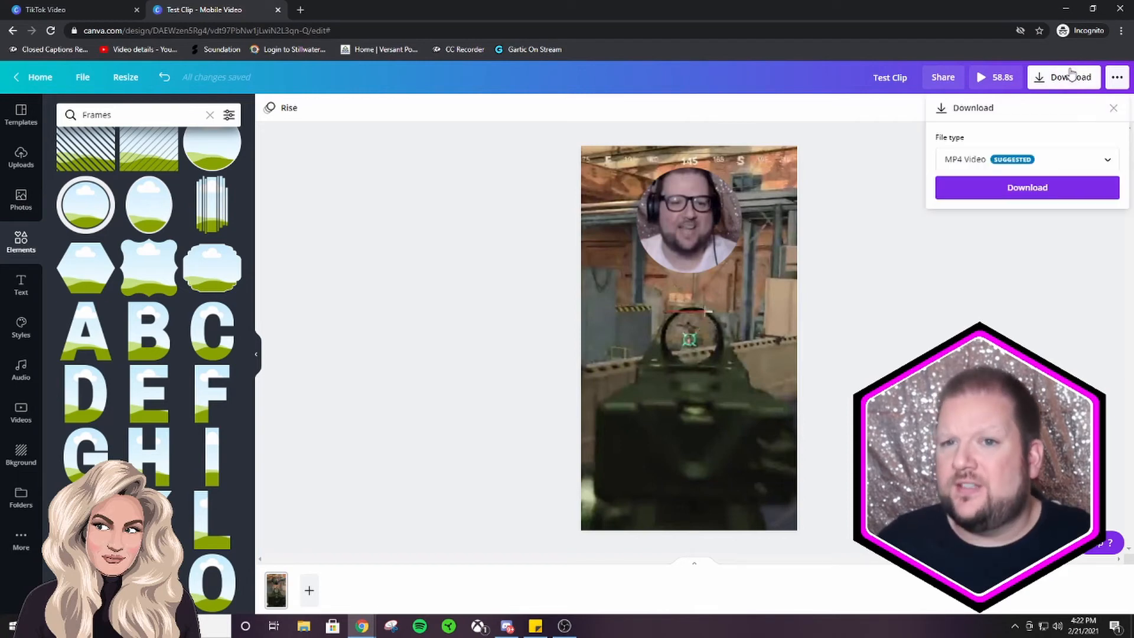
click(1106, 159)
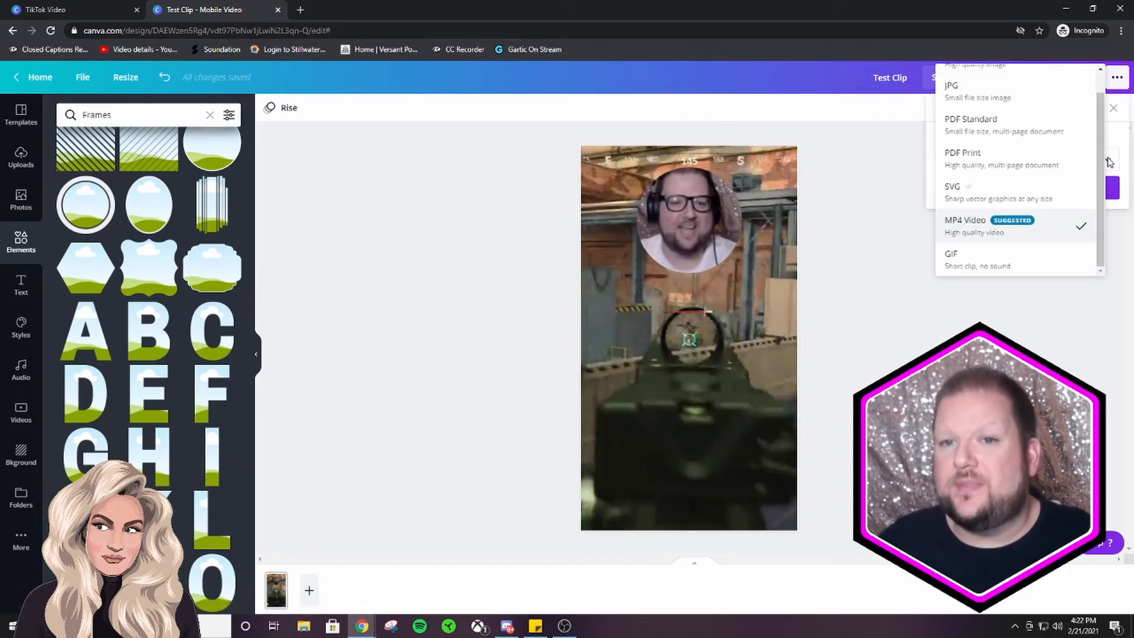
click(884, 172)
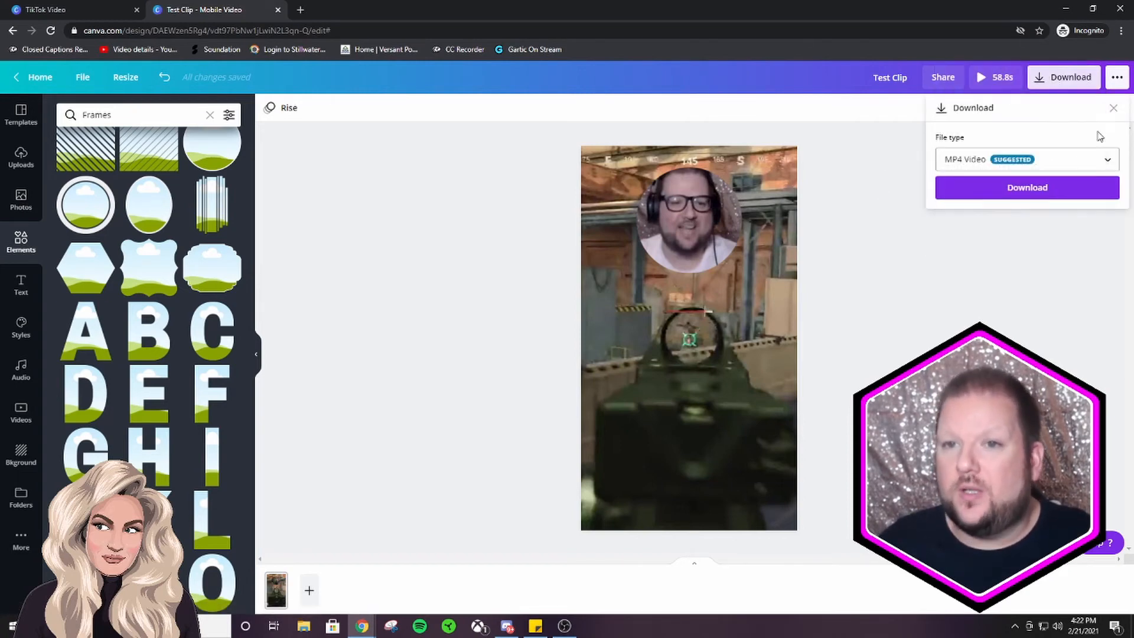
click(1113, 110)
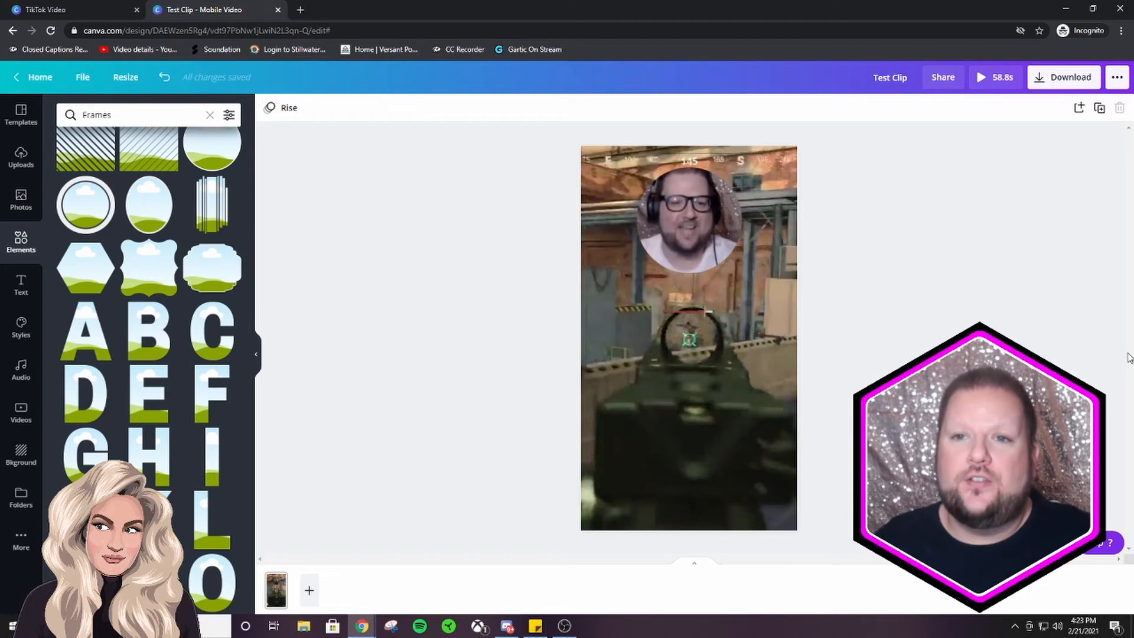
- Open the trim timeline of the full-page gameplay clip to view its start and end points, and close it
click(647, 463)
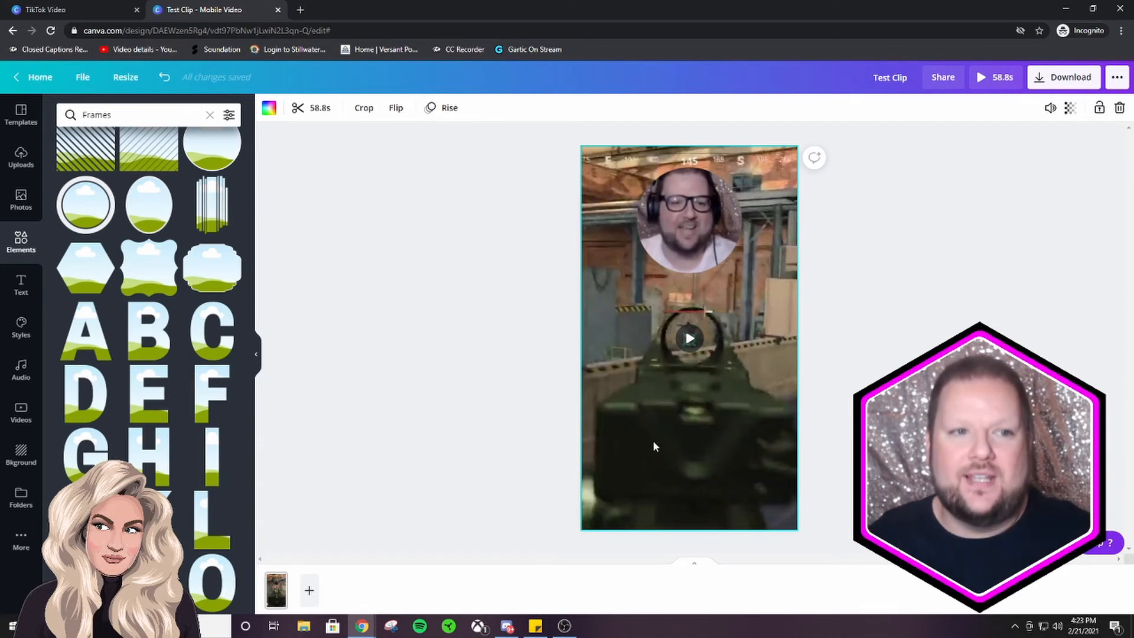
click(306, 110)
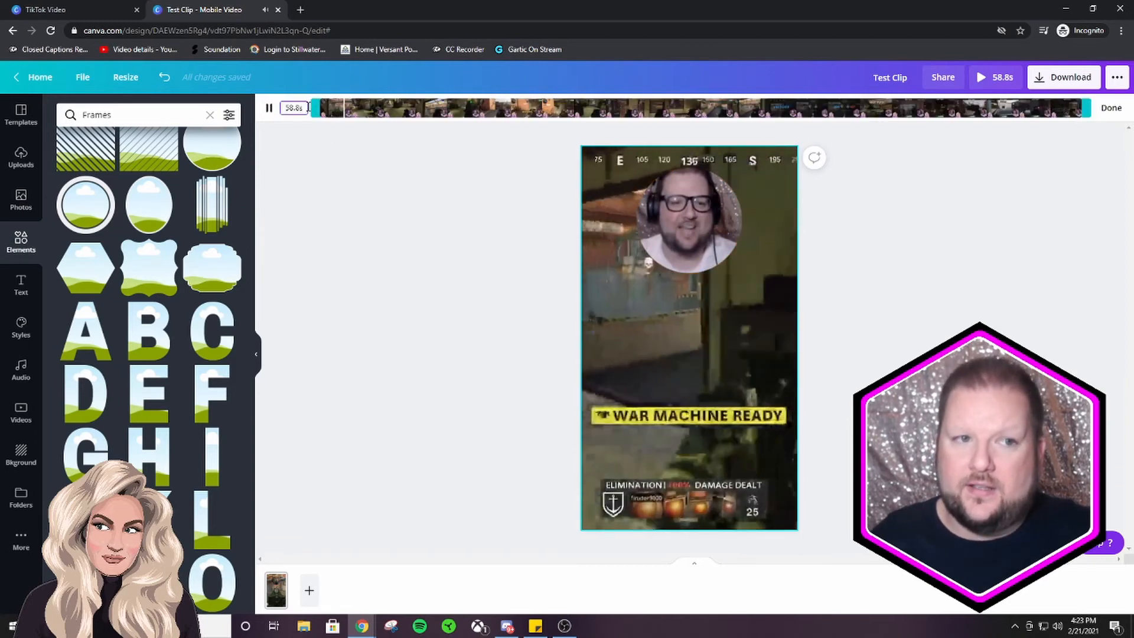
mouse_move(308, 107)
mouse_down()
mouse_move(765, 105)
mouse_move(423, 105)
mouse_move(303, 91)
mouse_up()
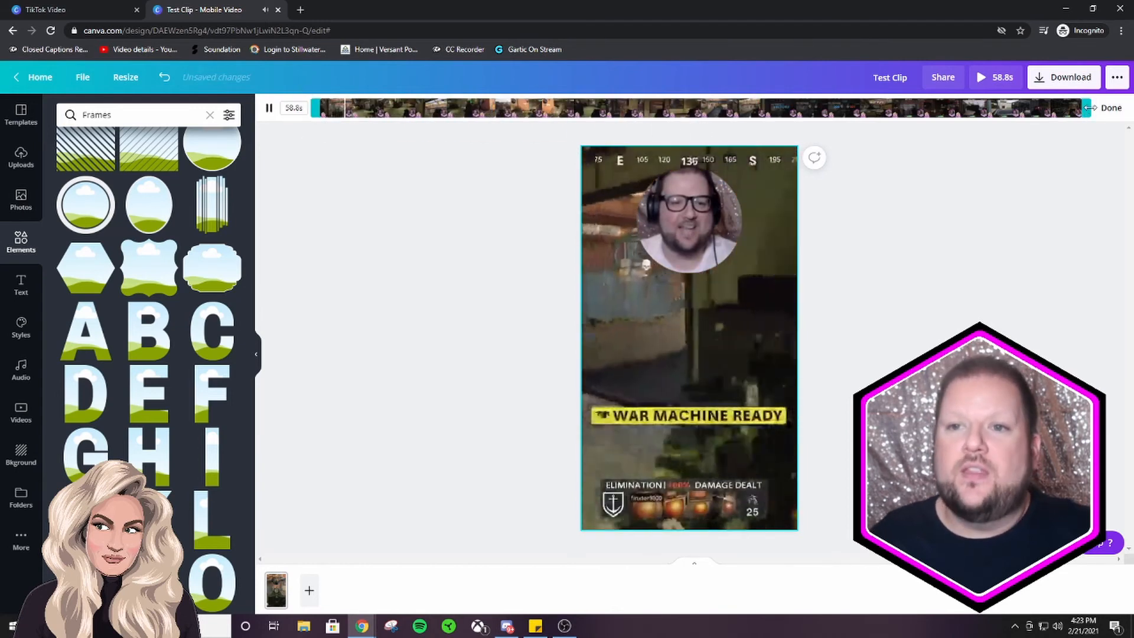
click(1112, 108)
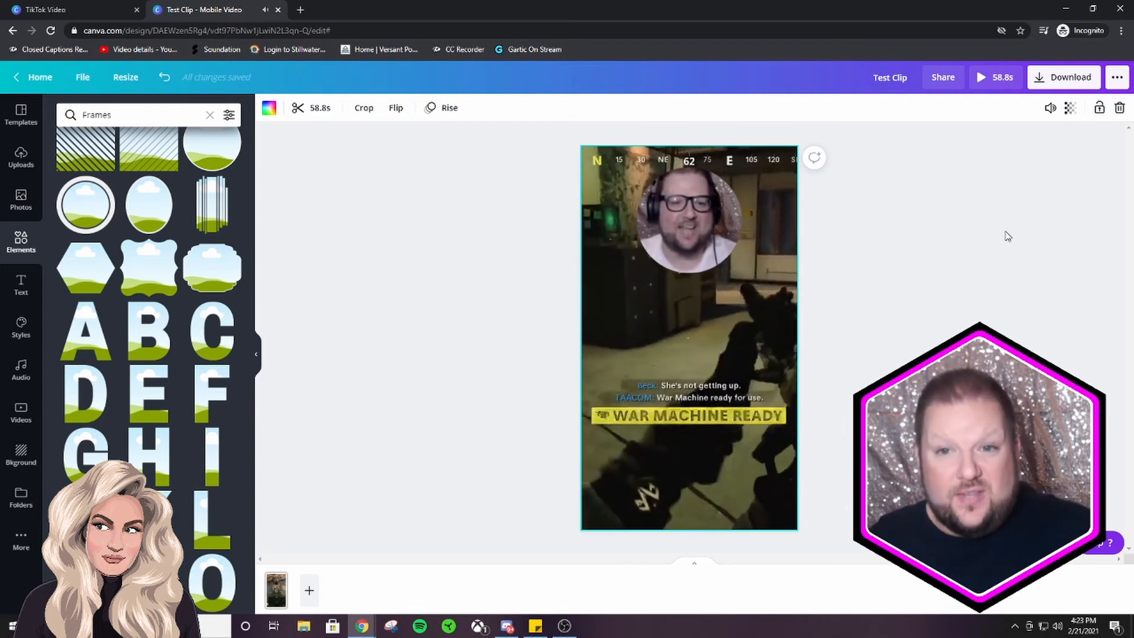
- Trim the beginning of the full-page gameplay clip to shorten it to 46.8 s, and pause its playback
click(688, 354)
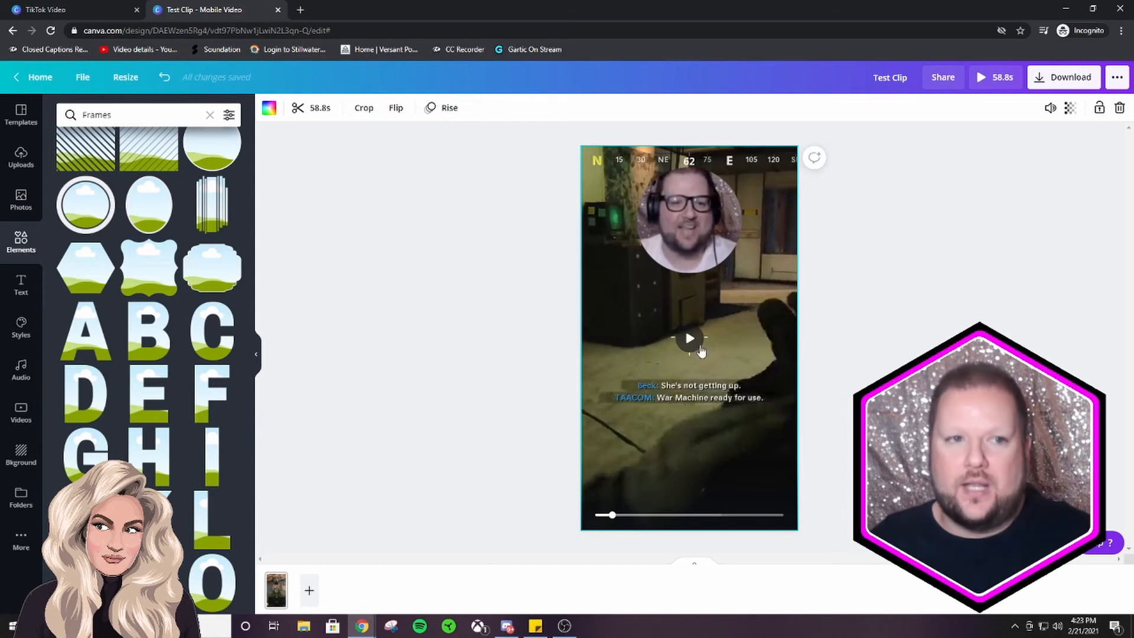
click(307, 107)
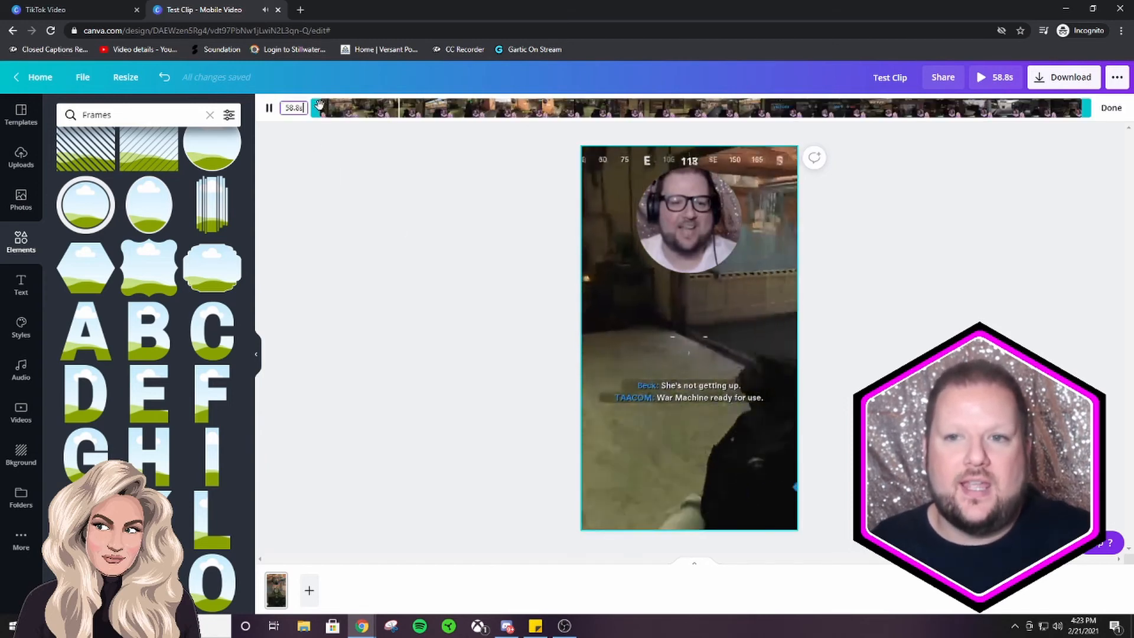
drag(317, 107, 471, 98)
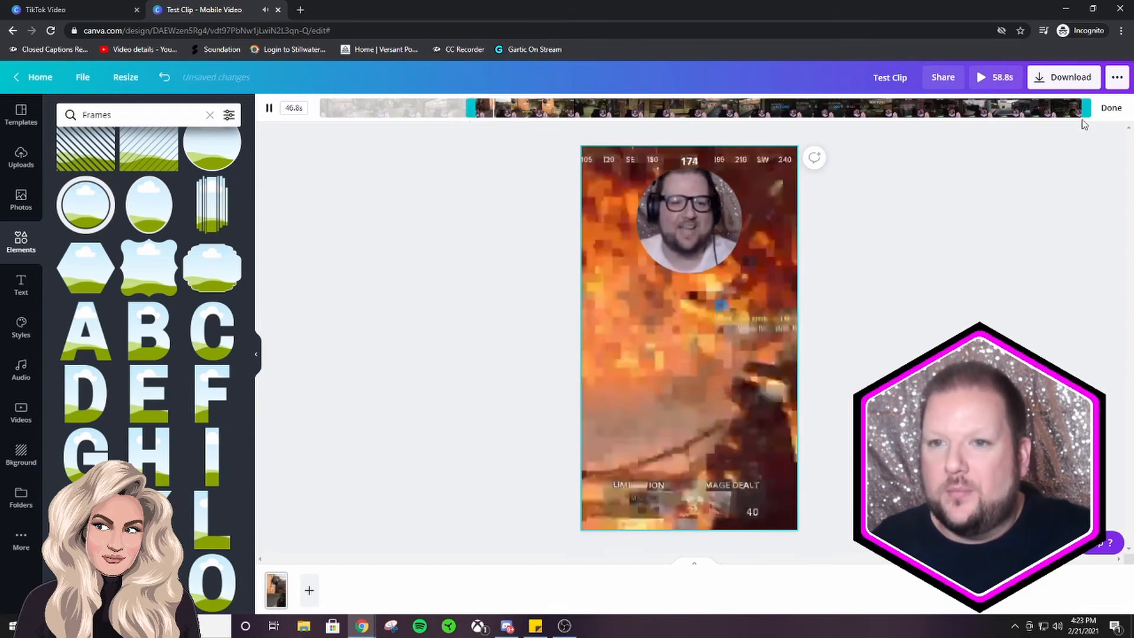
click(1112, 108)
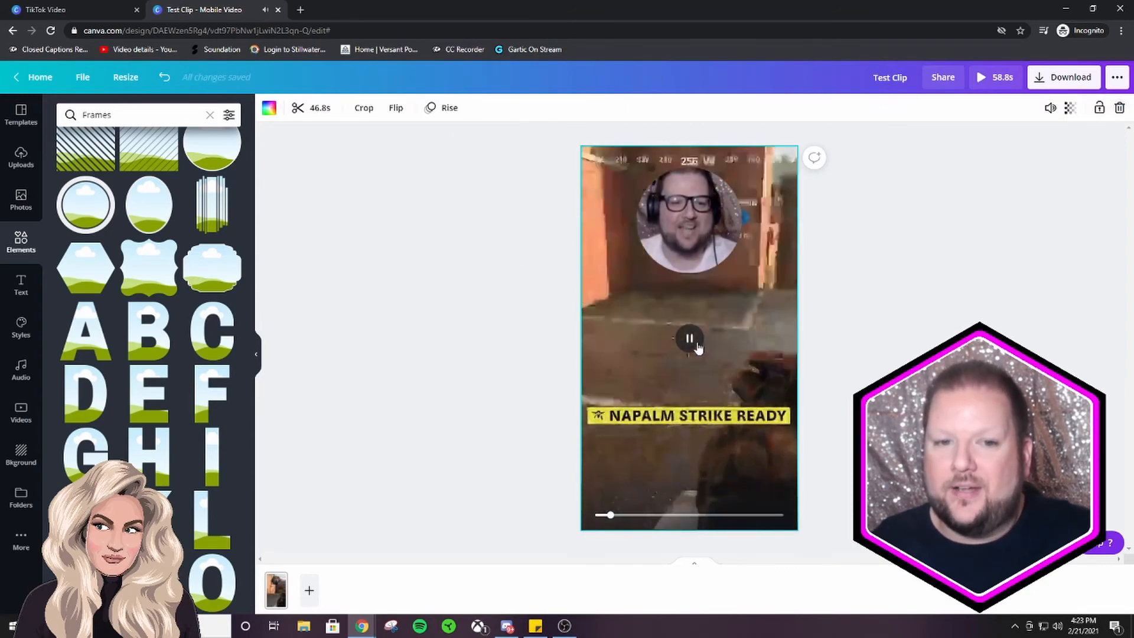
click(689, 339)
- Trim the first 12.0 s off the circular webcam clip so it lasts 46.8 s like the gameplay clip
click(693, 230)
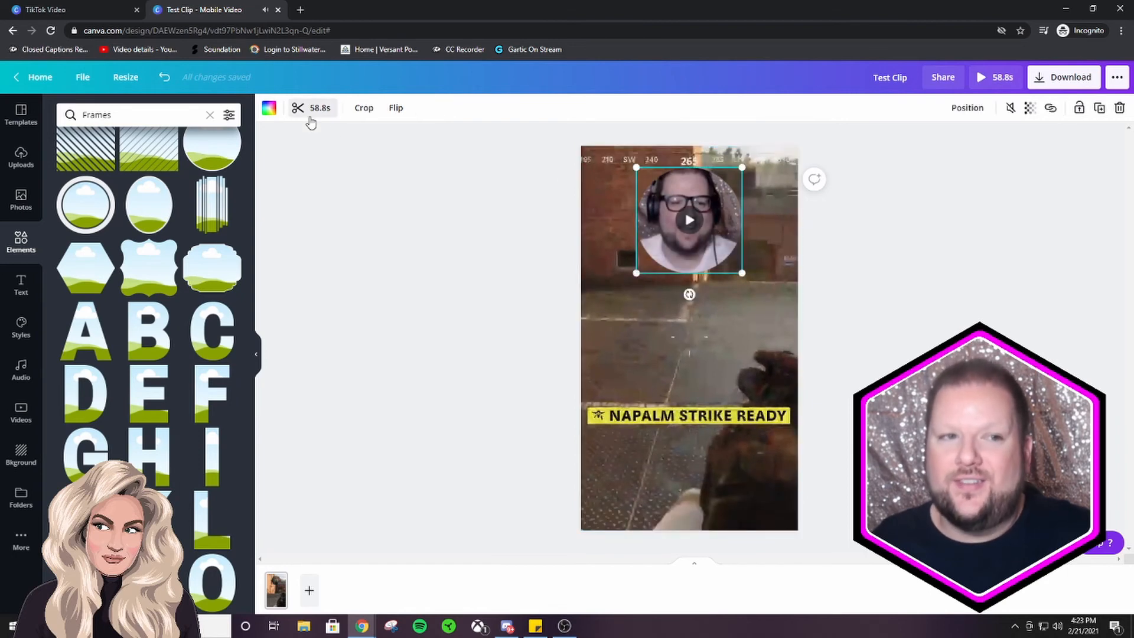
click(310, 111)
drag(319, 110, 469, 112)
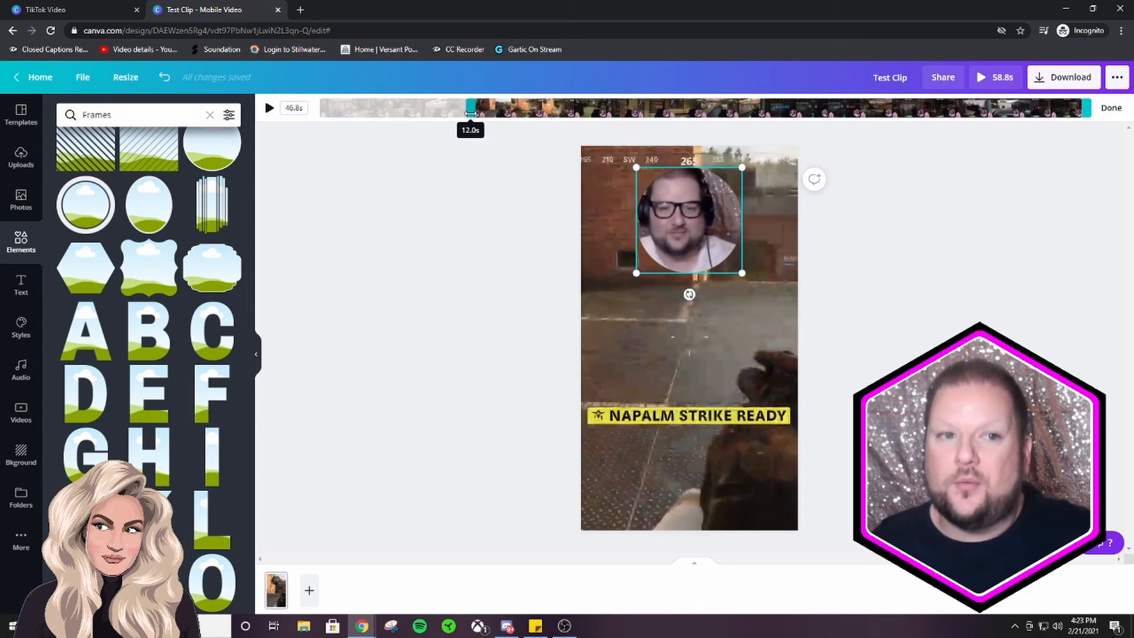
click(1112, 109)
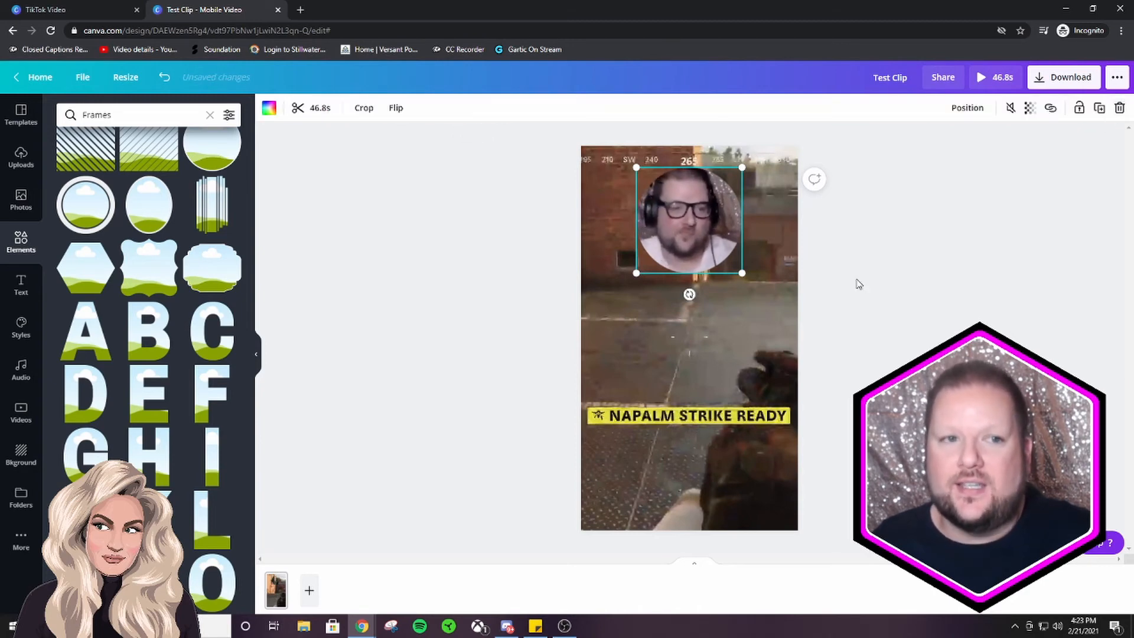
- Preview the design to check that the trimmed webcam and gameplay clips play in sync, and close the preview
click(1010, 334)
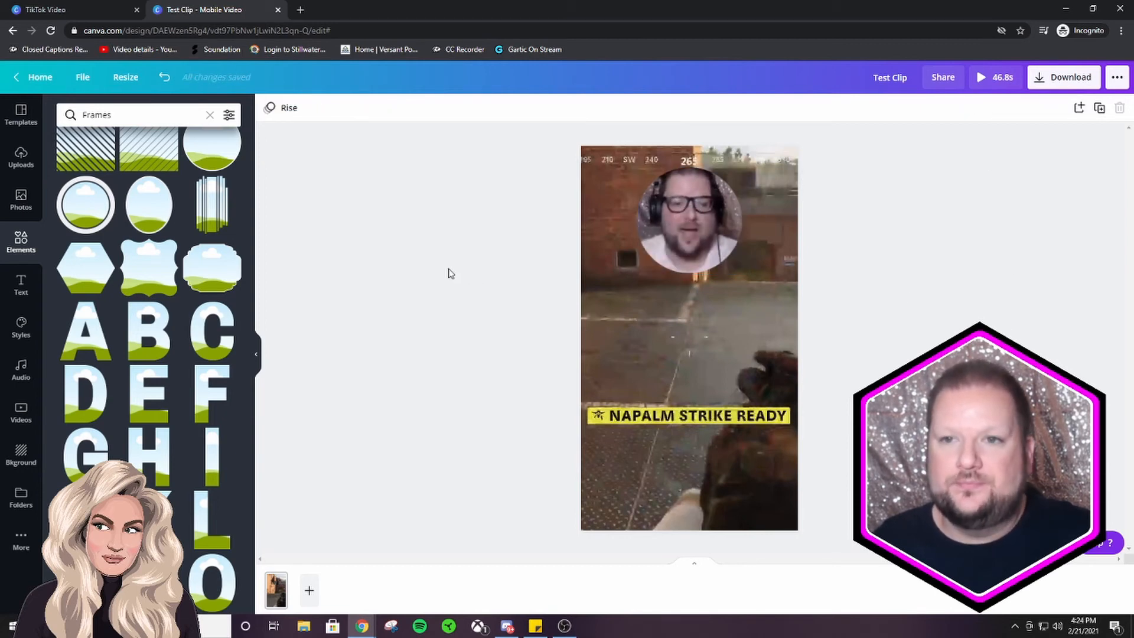
click(998, 77)
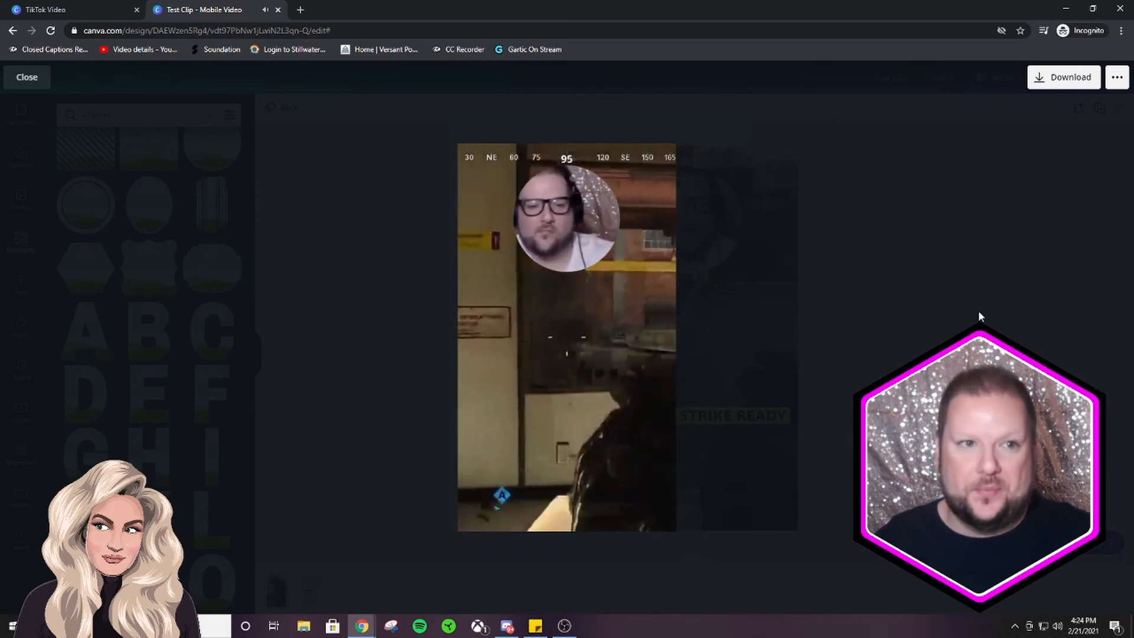
click(978, 316)
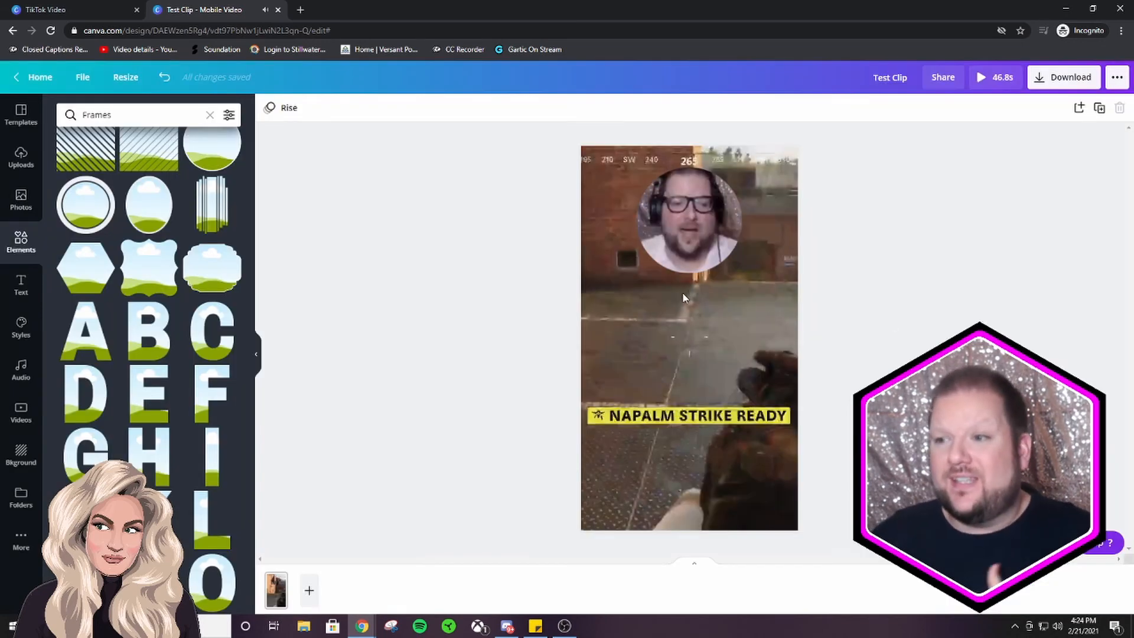